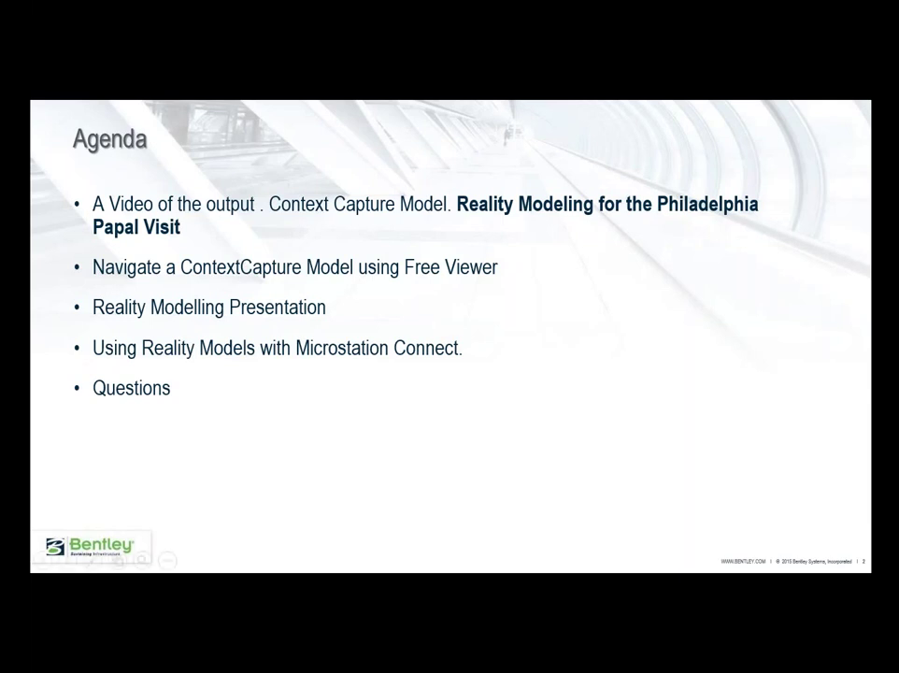
Step: Switch to the media player and play the City of Philadelphia 3D model video
{"action": "key", "text": "alt+Tab"}
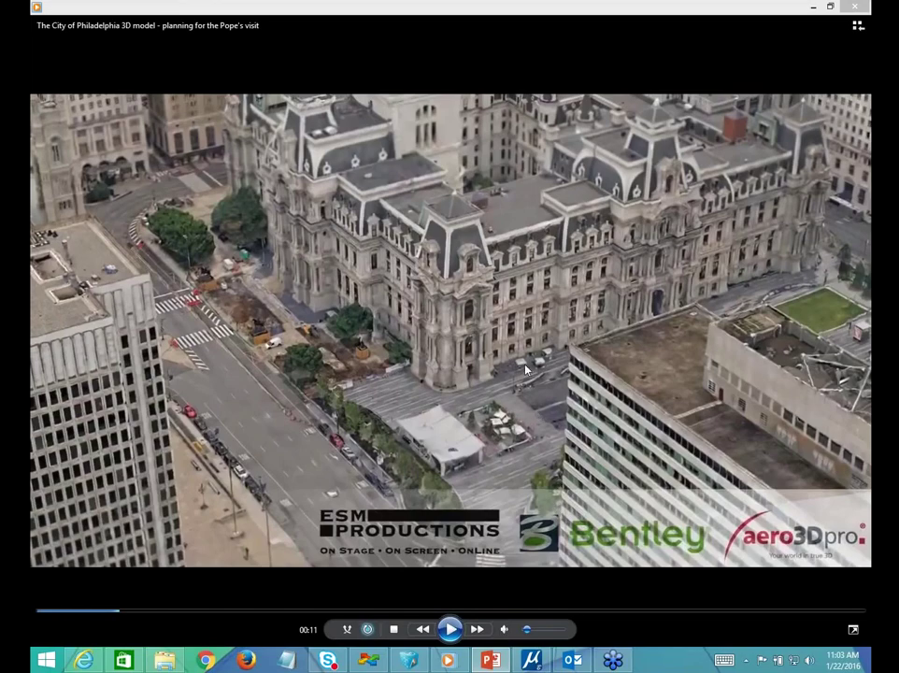
{"action": "left_click", "coordinate": [452, 631]}
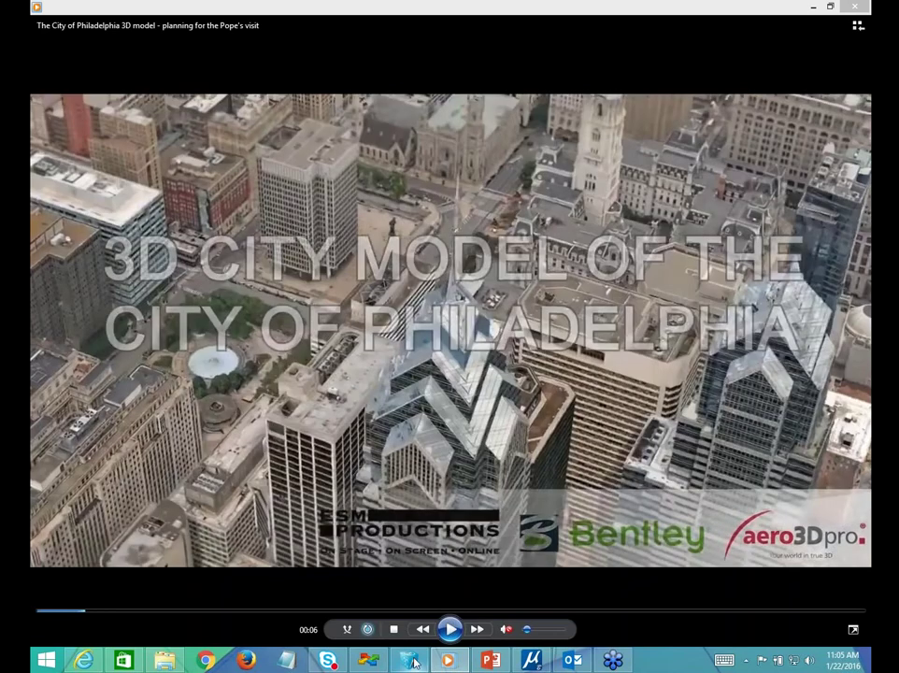
Step: Switch to Smart3DCapture Viewer, tilt the Production.s3c model out of its overhead view and zoom in on the domed building
{"action": "left_click", "coordinate": [411, 661]}
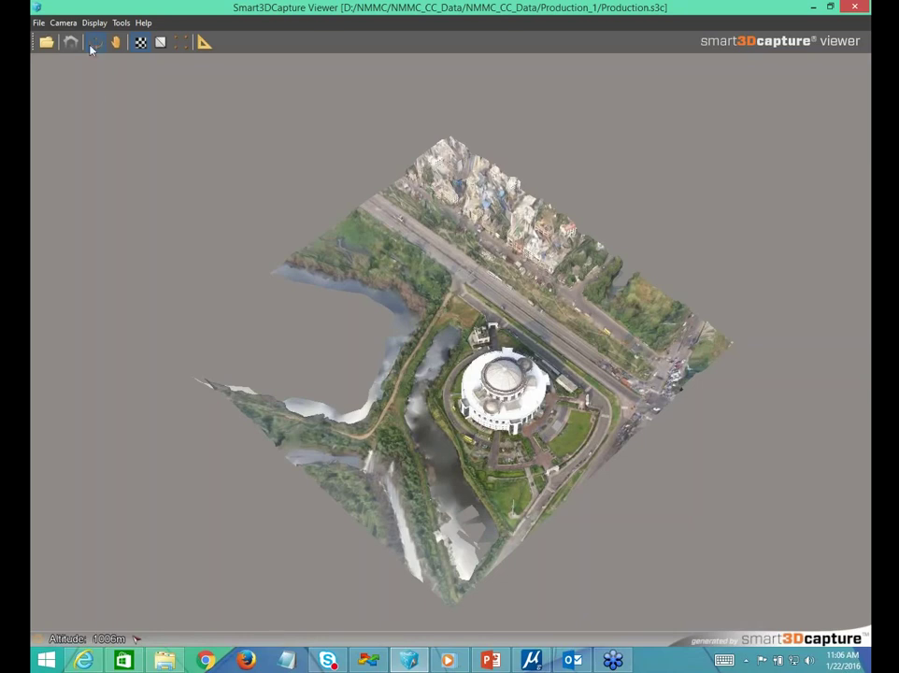
{"action": "scroll", "coordinate": [502, 393], "scroll_direction": "up", "scroll_amount": 1}
{"action": "mouse_move", "coordinate": [502, 394]}
{"action": "left_mouse_down"}
{"action": "mouse_move", "coordinate": [497, 368]}
{"action": "mouse_move", "coordinate": [317, 252]}
{"action": "mouse_move", "coordinate": [303, 295]}
{"action": "mouse_move", "coordinate": [332, 282]}
{"action": "mouse_move", "coordinate": [443, 374]}
{"action": "left_mouse_up"}
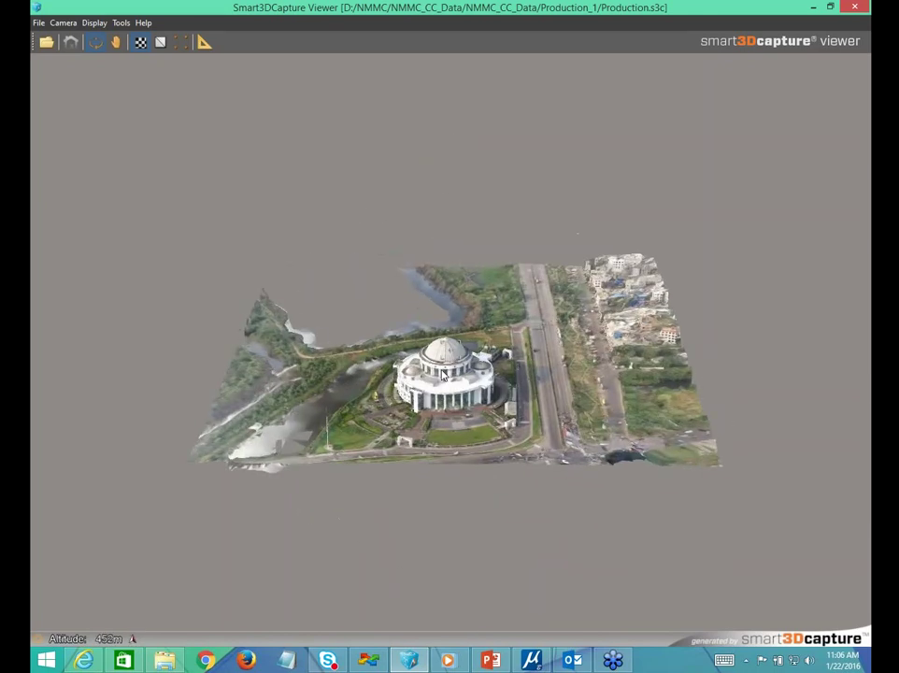
{"action": "scroll", "coordinate": [444, 374], "scroll_direction": "up", "scroll_amount": 2}
{"action": "scroll", "coordinate": [445, 374], "scroll_direction": "up", "scroll_amount": 2}
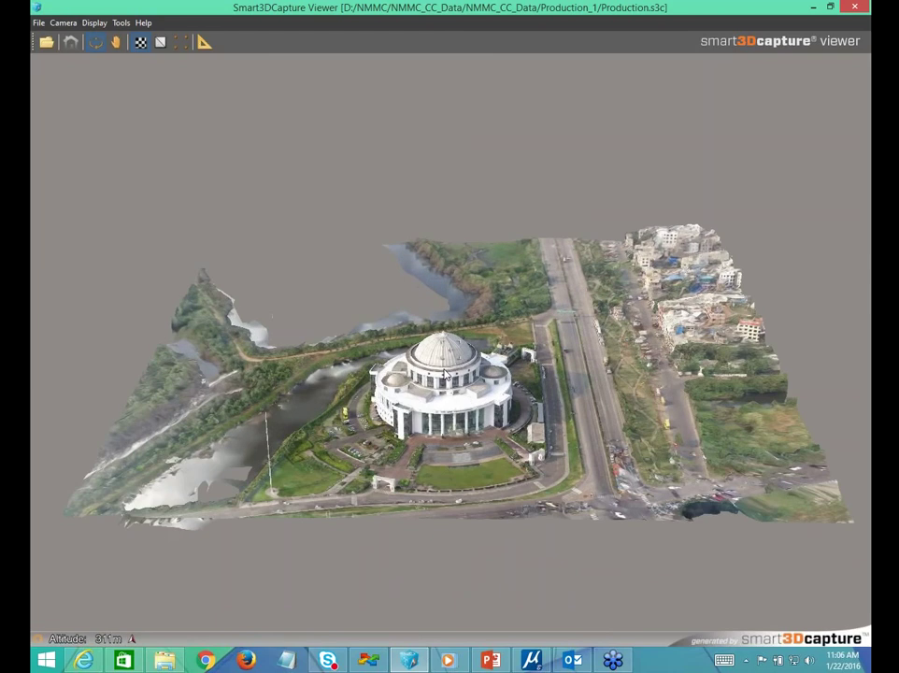
{"action": "scroll", "coordinate": [446, 372], "scroll_direction": "up", "scroll_amount": 5}
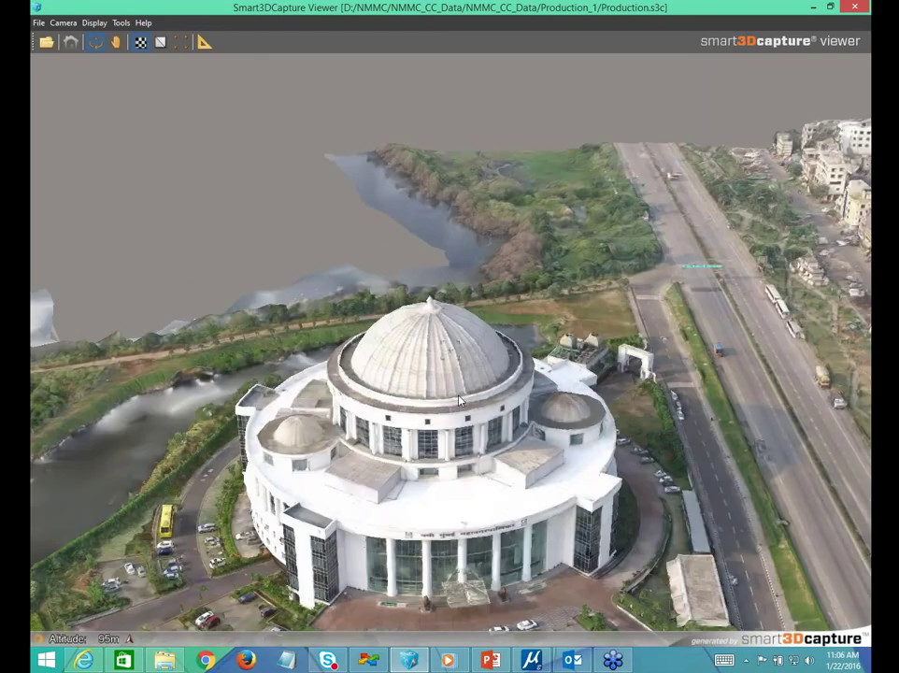
{"action": "scroll", "coordinate": [354, 456], "scroll_direction": "up", "scroll_amount": 3}
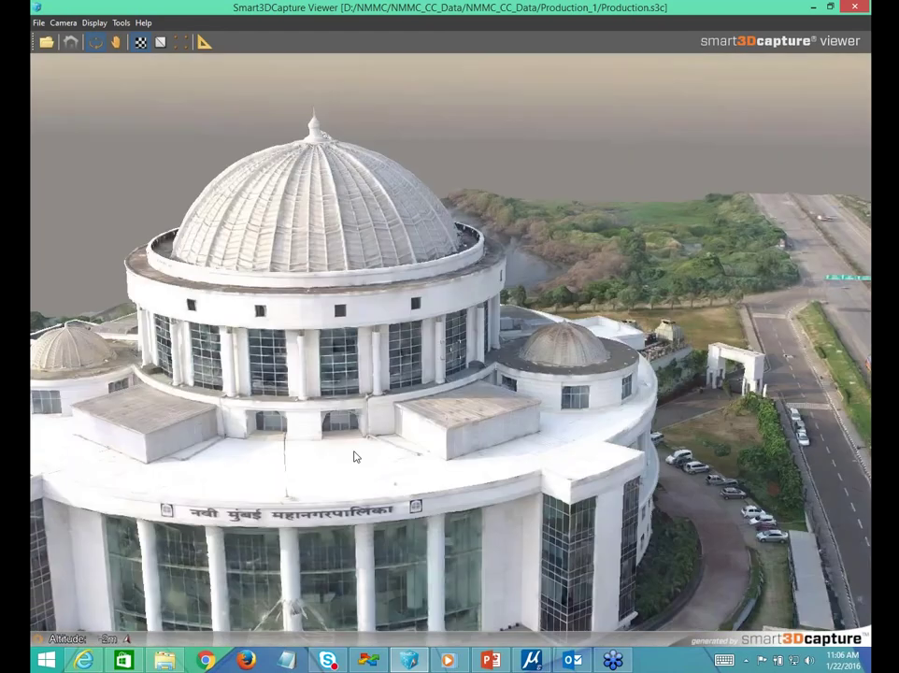
Step: Orbit around the domed building to examine its front facade, columns and roof terrace
{"action": "left_click_drag", "start_coordinate": [354, 456], "coordinate": [470, 369]}
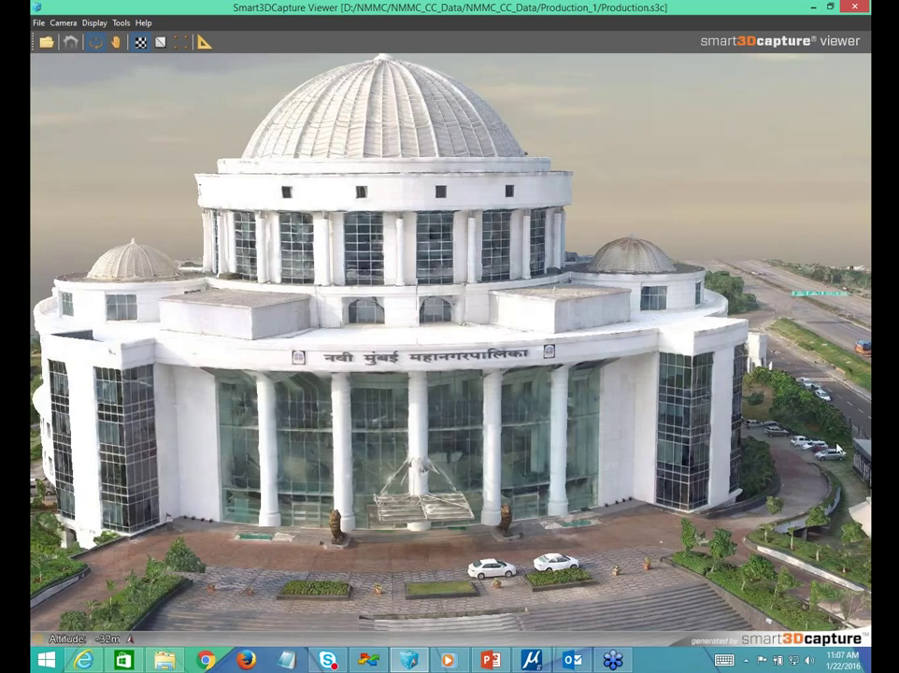
{"action": "mouse_move", "coordinate": [838, 451]}
{"action": "left_mouse_down"}
{"action": "mouse_move", "coordinate": [563, 450]}
{"action": "mouse_move", "coordinate": [503, 464]}
{"action": "left_mouse_up"}
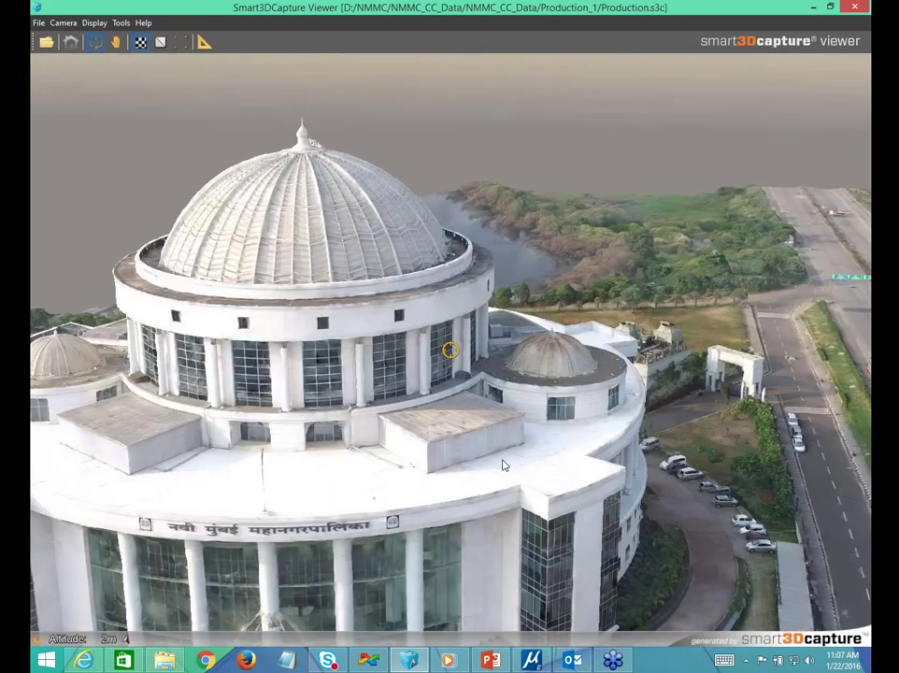
{"action": "left_click_drag", "start_coordinate": [503, 464], "coordinate": [475, 463]}
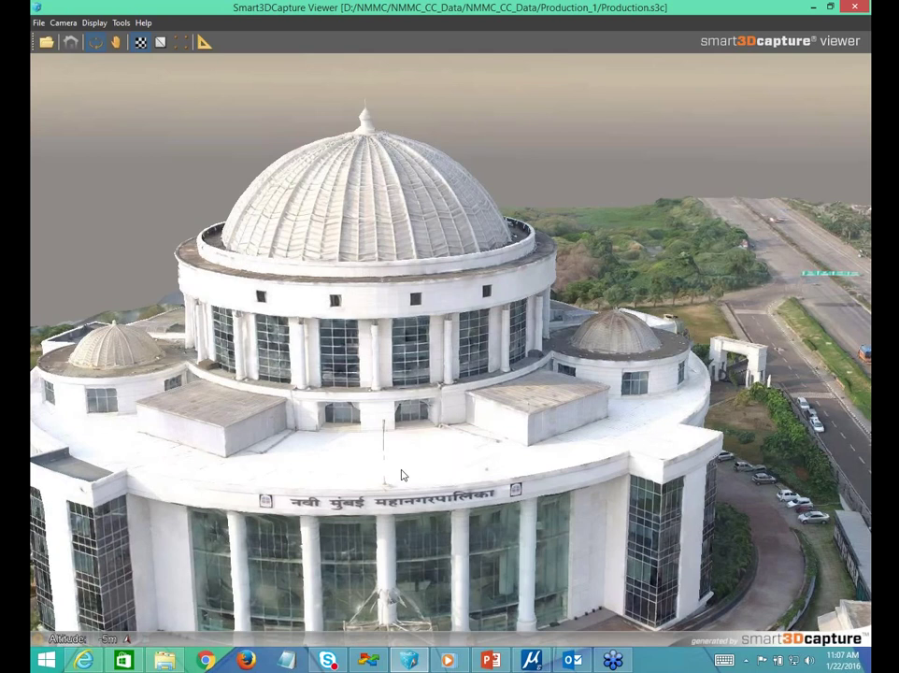
{"action": "scroll", "coordinate": [401, 475], "scroll_direction": "up", "scroll_amount": 2}
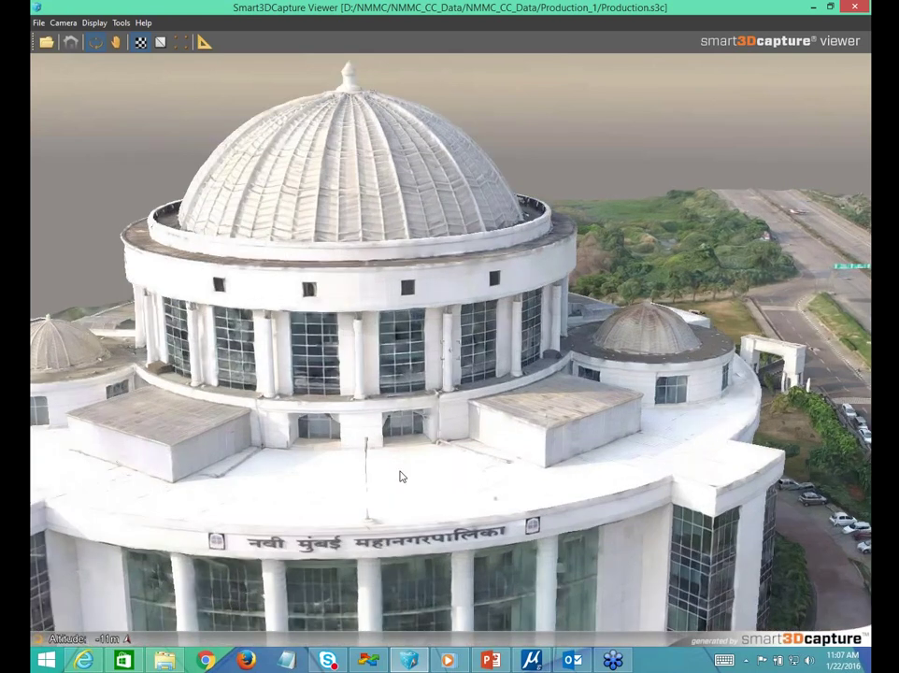
{"action": "mouse_move", "coordinate": [400, 476]}
{"action": "left_mouse_down"}
{"action": "mouse_move", "coordinate": [380, 529]}
{"action": "mouse_move", "coordinate": [524, 485]}
{"action": "left_mouse_up"}
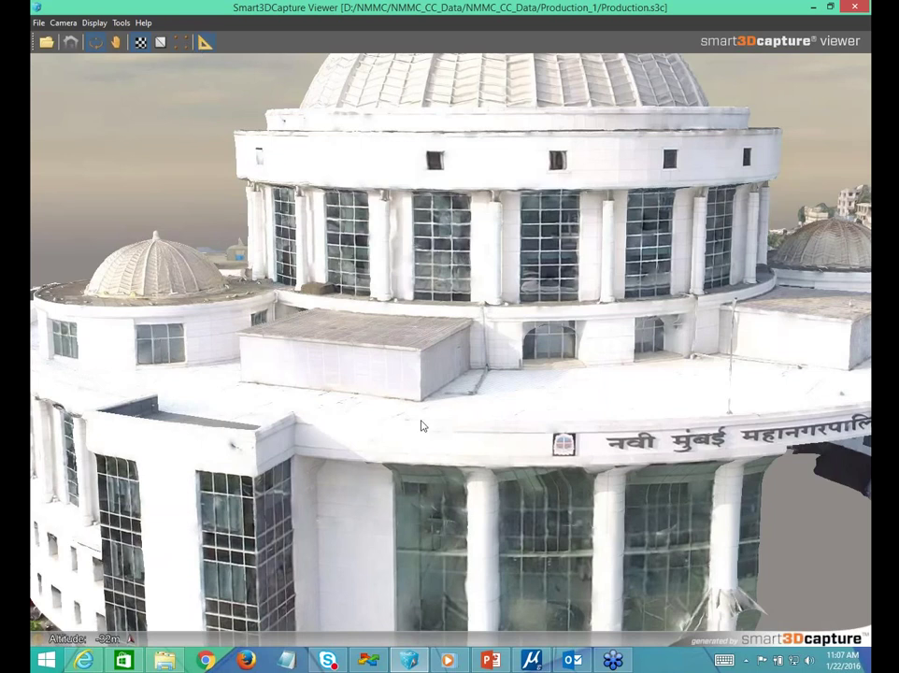
Step: Measure a 3D segment across the roof terrace, from the box-shaped roof structure to a point in front of the arched windows
{"action": "left_click", "coordinate": [203, 42]}
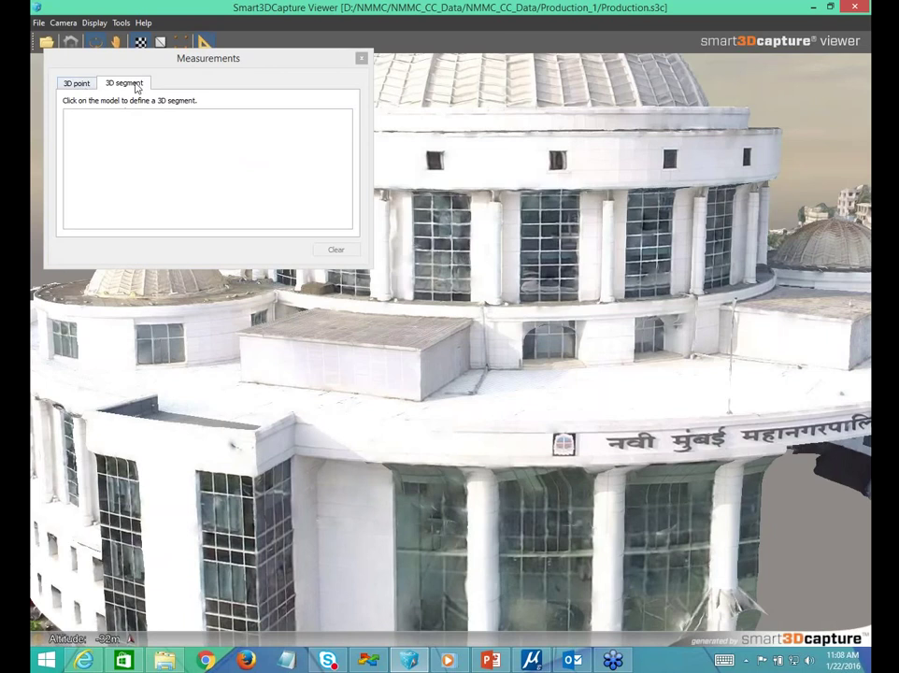
{"action": "left_click", "coordinate": [105, 85]}
{"action": "left_click", "coordinate": [445, 383]}
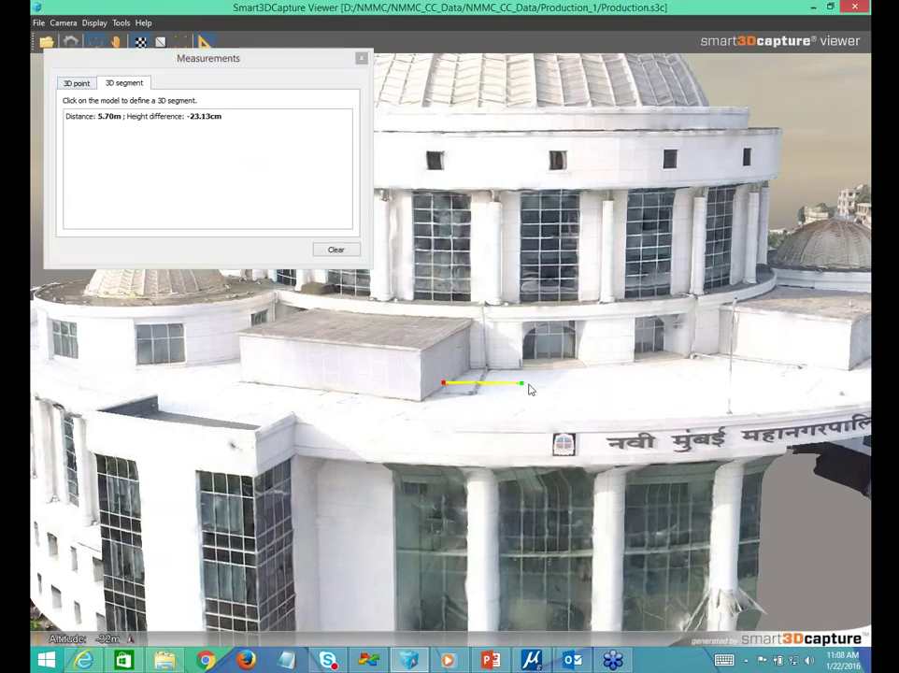
{"action": "left_click", "coordinate": [574, 382]}
Step: Measure the length of the right-hand white car parked outside the entrance with a 3D segment, then clear and close the measurements
{"action": "scroll", "coordinate": [571, 381], "scroll_direction": "down", "scroll_amount": 2}
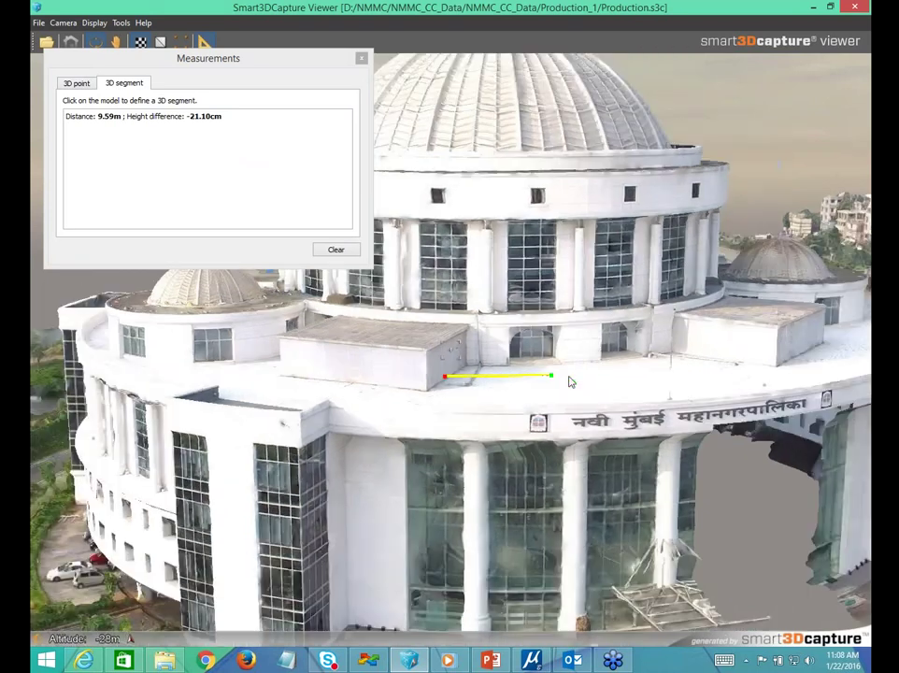
{"action": "scroll", "coordinate": [571, 381], "scroll_direction": "down", "scroll_amount": 2}
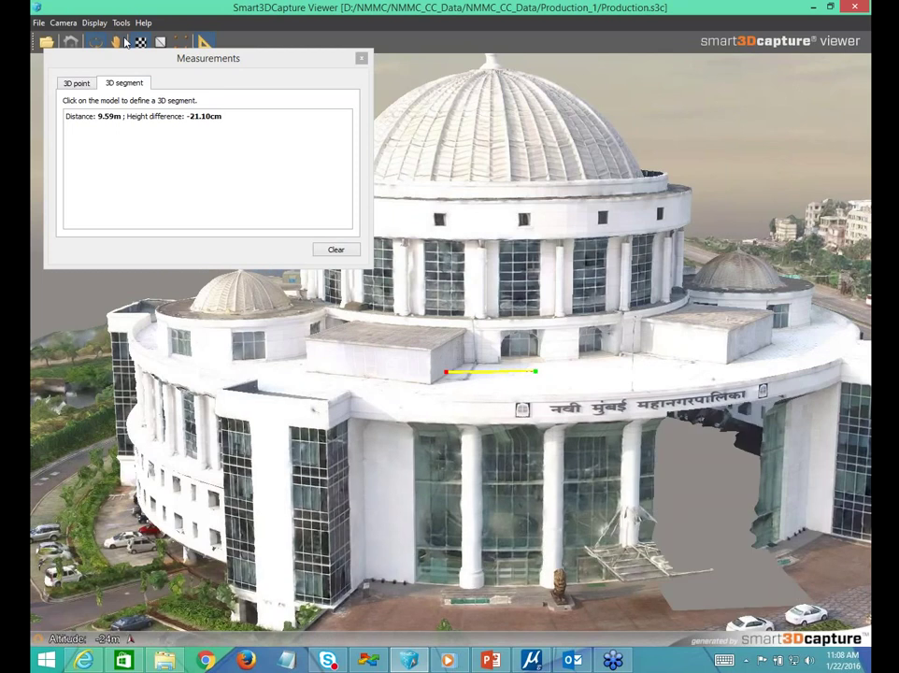
{"action": "left_click_drag", "start_coordinate": [554, 494], "coordinate": [467, 499]}
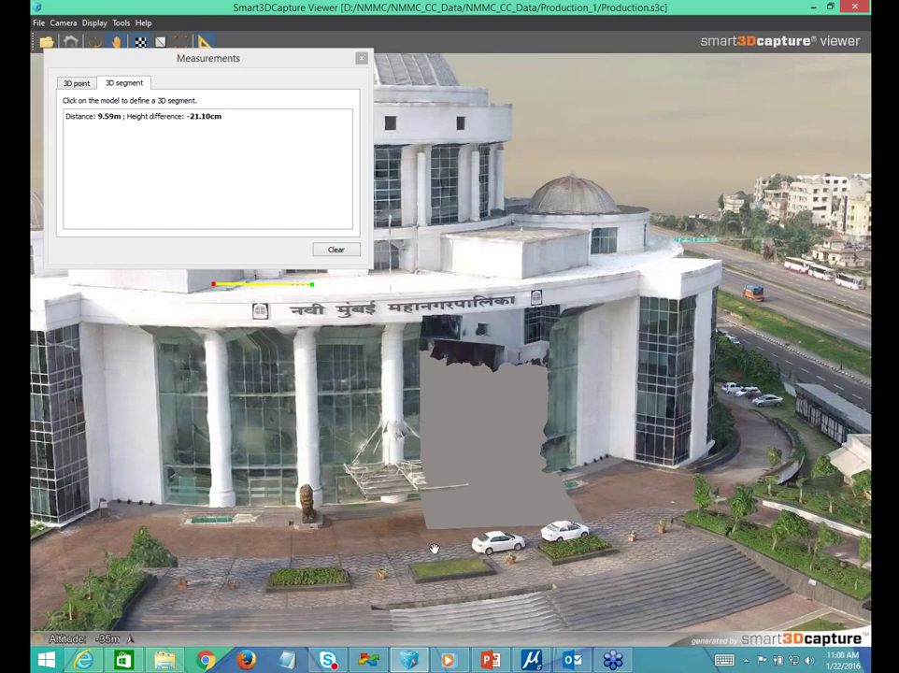
{"action": "left_click_drag", "start_coordinate": [433, 548], "coordinate": [392, 469]}
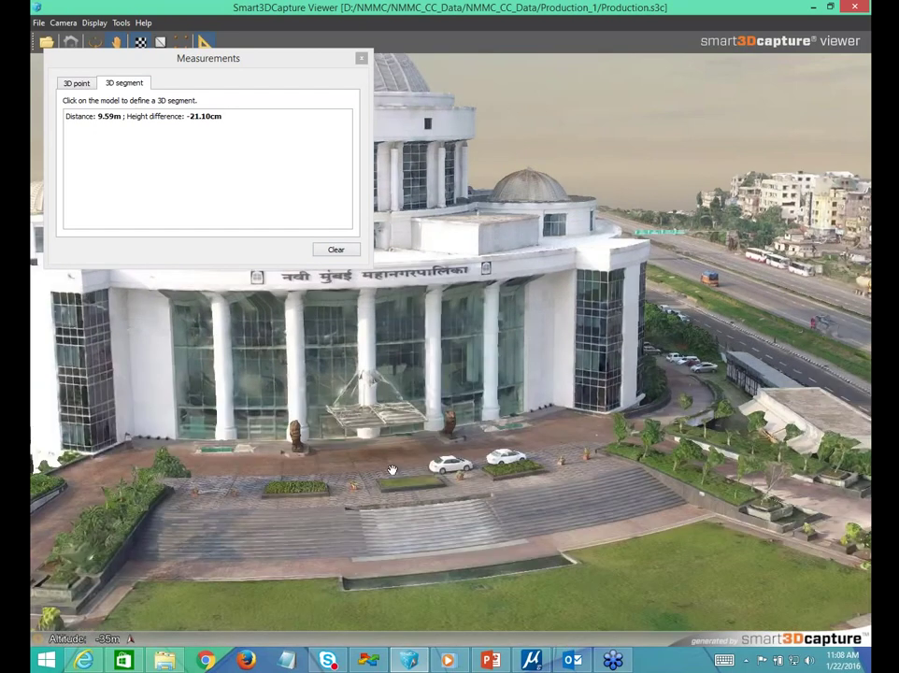
{"action": "left_click", "coordinate": [484, 461]}
{"action": "left_click", "coordinate": [526, 458]}
{"action": "left_click_drag", "start_coordinate": [529, 482], "coordinate": [447, 489]}
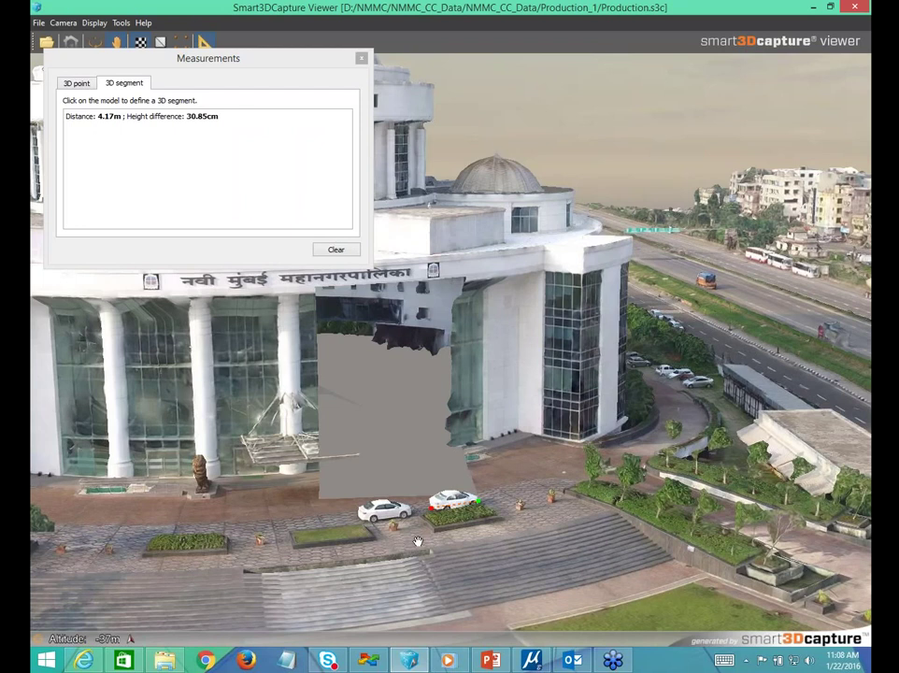
{"action": "left_click", "coordinate": [348, 251]}
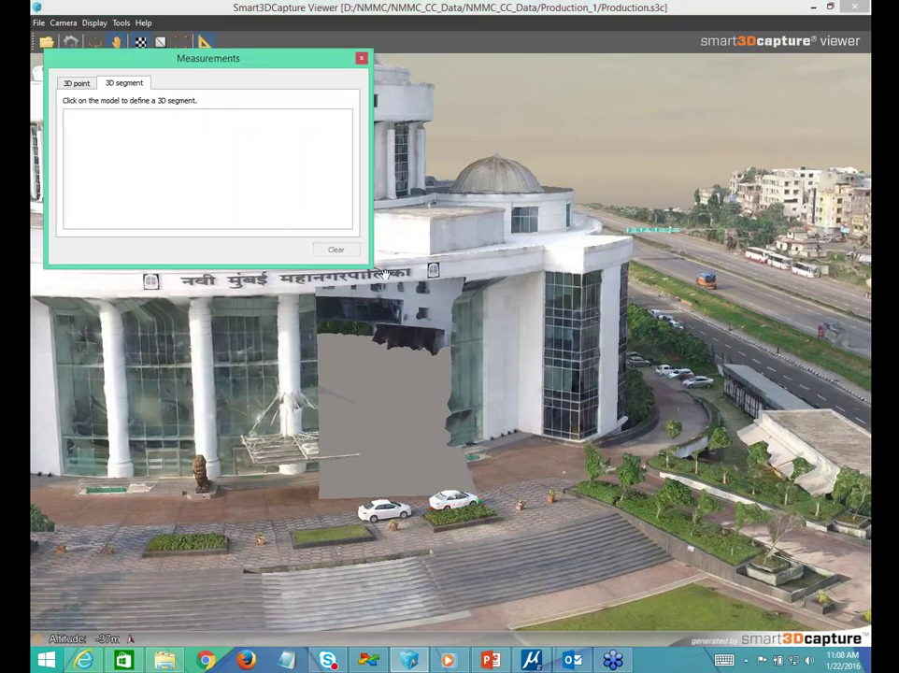
{"action": "left_click", "coordinate": [362, 58]}
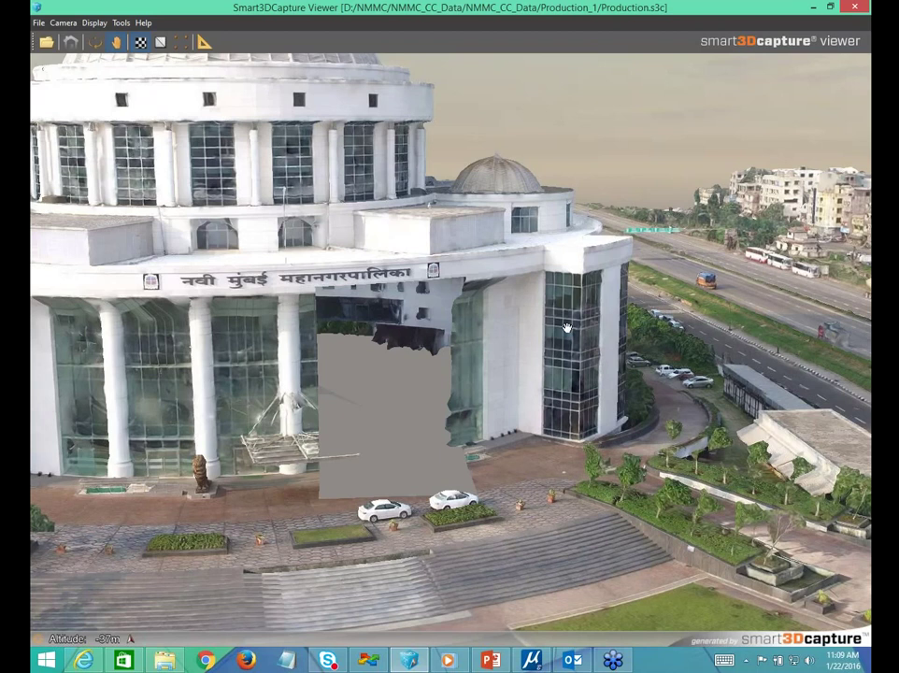
Step: Move the view over to the highway beside the building and examine the road, vehicles and green overhead sign up close
{"action": "left_click_drag", "start_coordinate": [566, 327], "coordinate": [320, 225]}
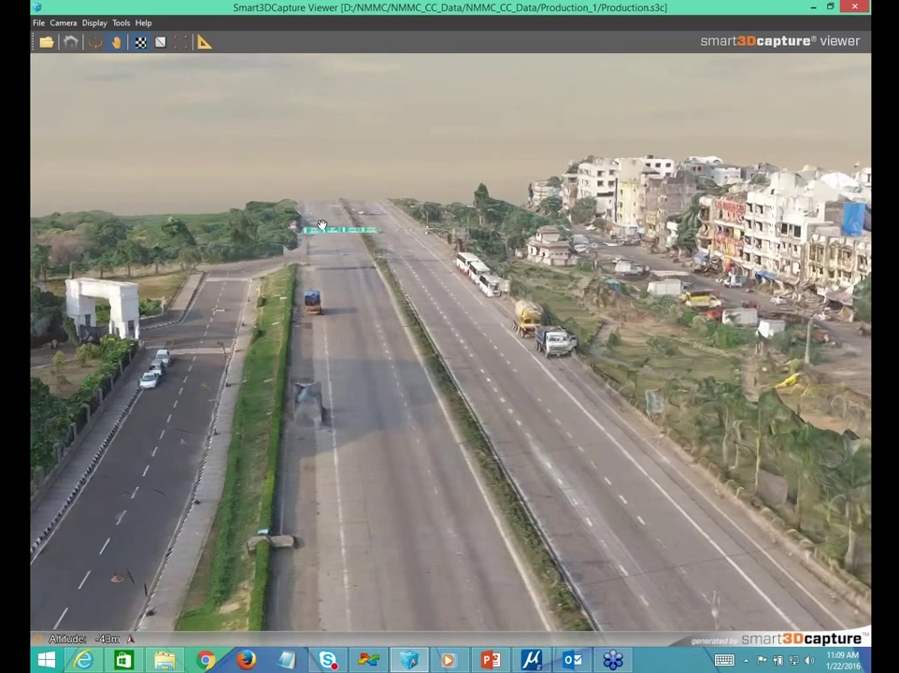
{"action": "scroll", "coordinate": [320, 225], "scroll_direction": "up", "scroll_amount": 3}
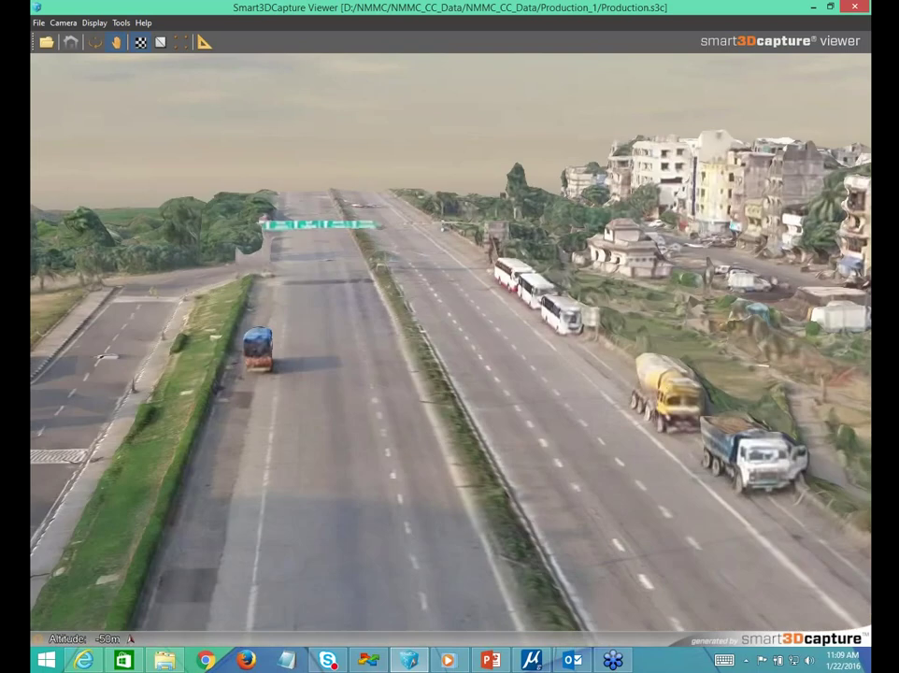
{"action": "scroll", "coordinate": [321, 225], "scroll_direction": "up", "scroll_amount": 2}
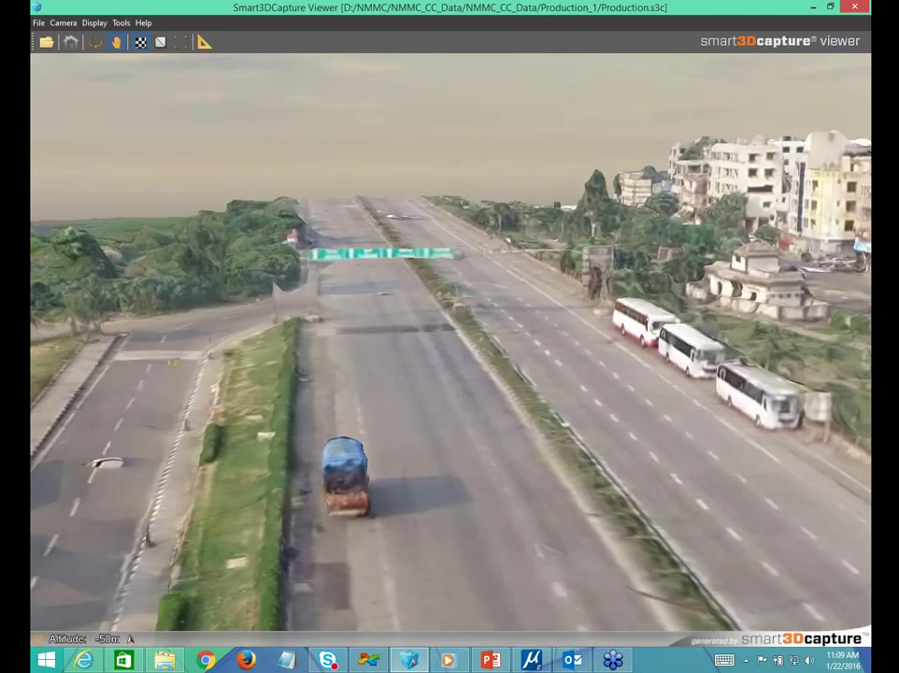
{"action": "scroll", "coordinate": [356, 326], "scroll_direction": "up", "scroll_amount": 1}
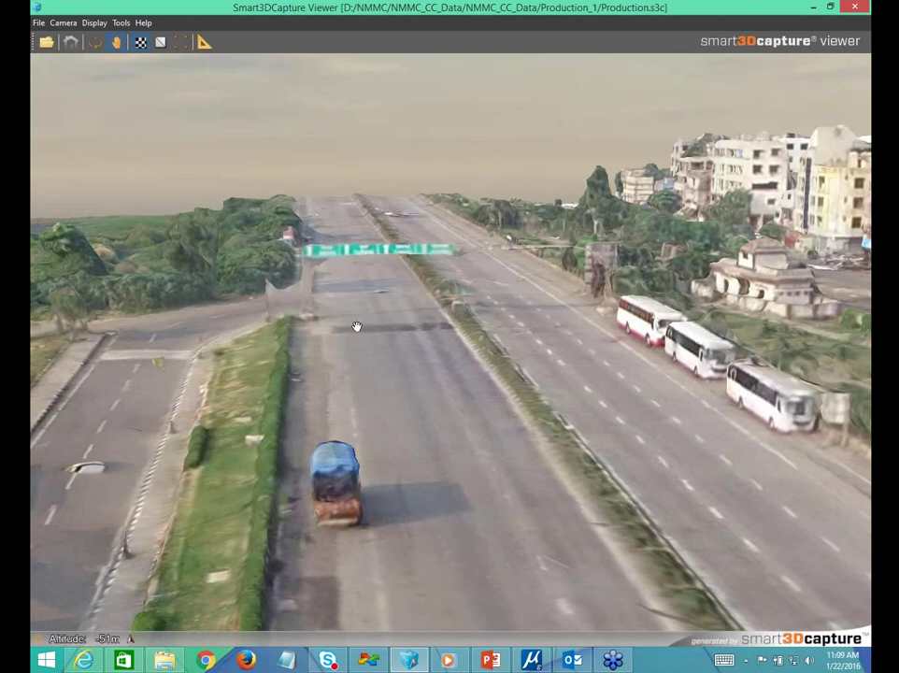
Step: Minimize the model viewer and the video player, and advance the presentation past the Agenda slide
{"action": "left_click", "coordinate": [813, 7]}
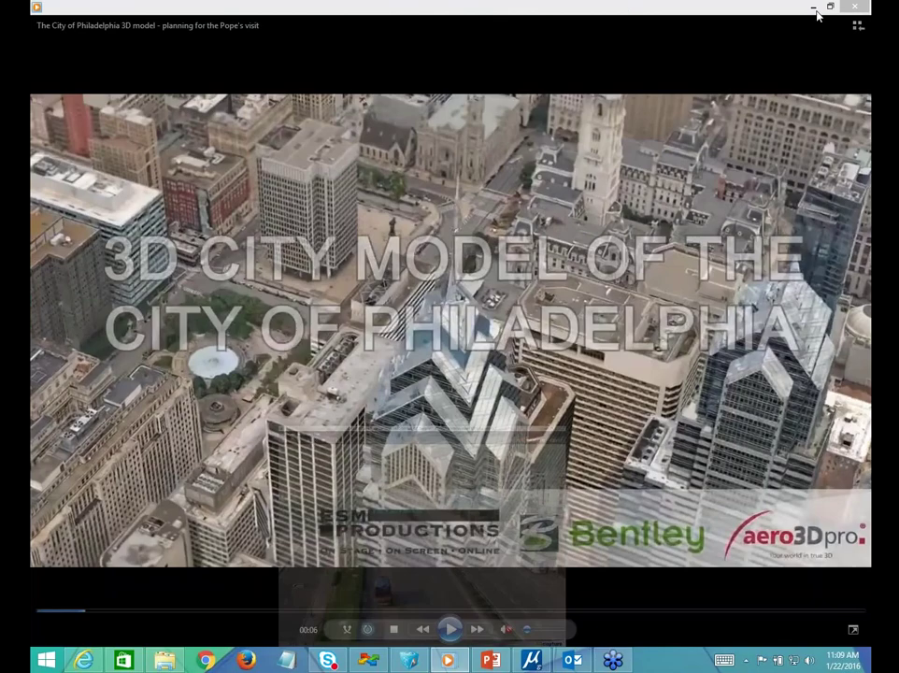
{"action": "left_click", "coordinate": [816, 10]}
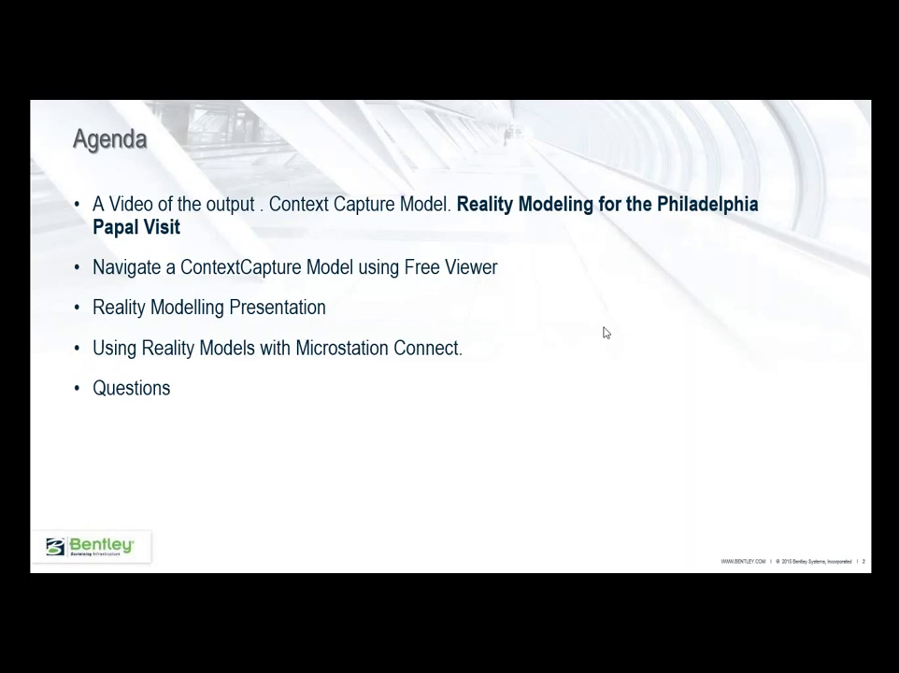
{"action": "key", "text": "Right"}
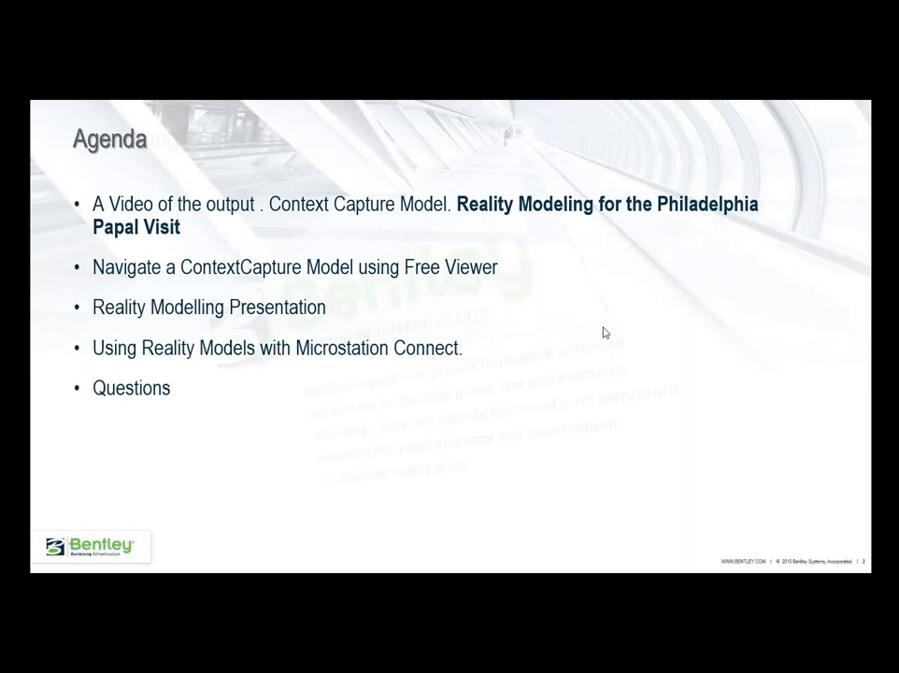
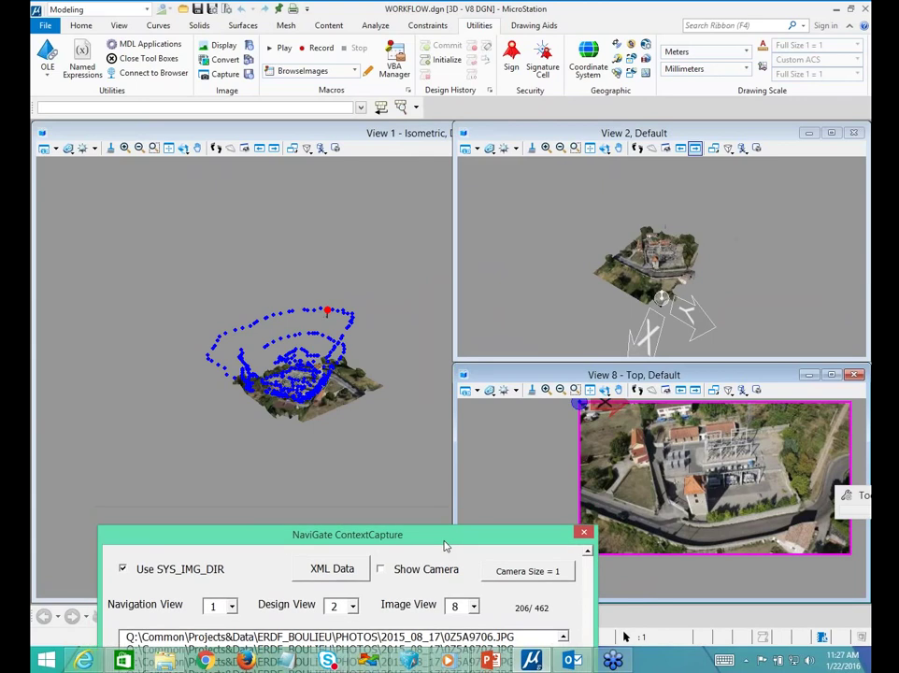
Step: Rotate and zoom View 1 in MicroStation to examine the electrical substation model and the camera positions around it
{"action": "scroll", "coordinate": [316, 359], "scroll_direction": "up", "scroll_amount": 3}
{"action": "scroll", "coordinate": [312, 393], "scroll_direction": "up", "scroll_amount": 2}
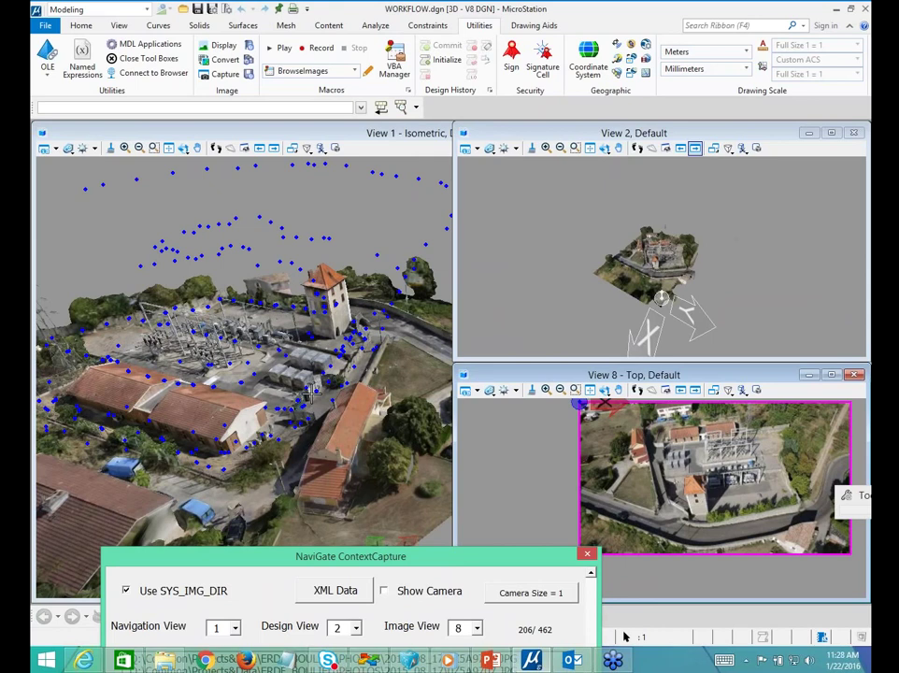
{"action": "left_click", "coordinate": [182, 150]}
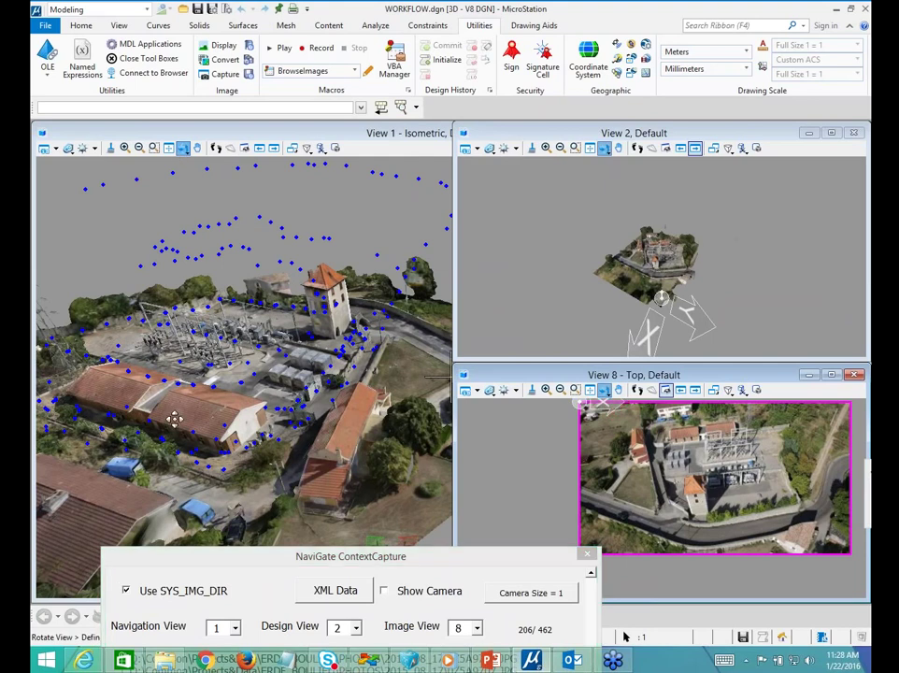
{"action": "left_click_drag", "start_coordinate": [174, 418], "coordinate": [324, 424]}
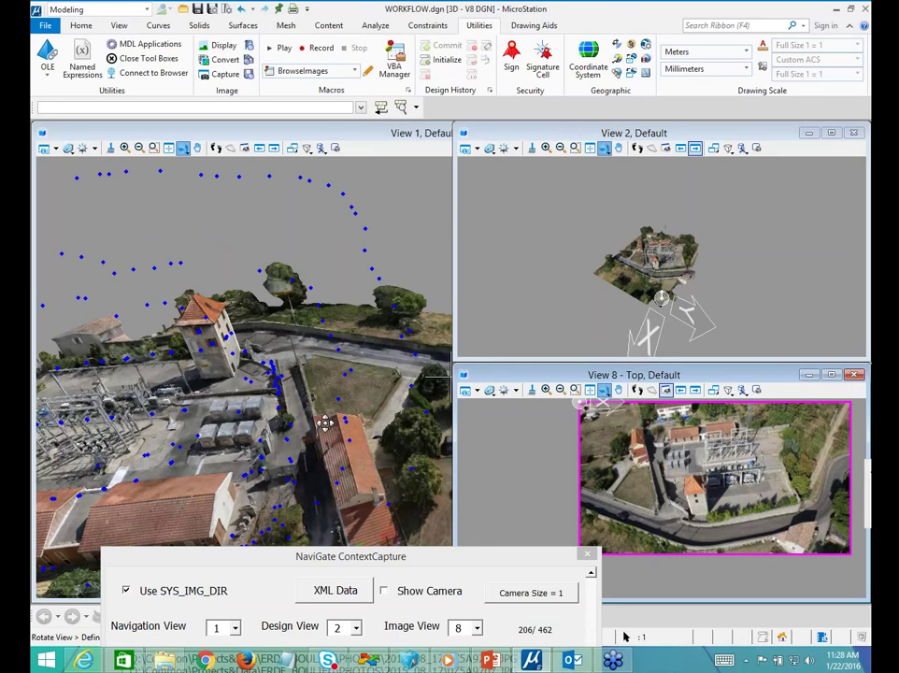
{"action": "scroll", "coordinate": [324, 423], "scroll_direction": "up", "scroll_amount": 2}
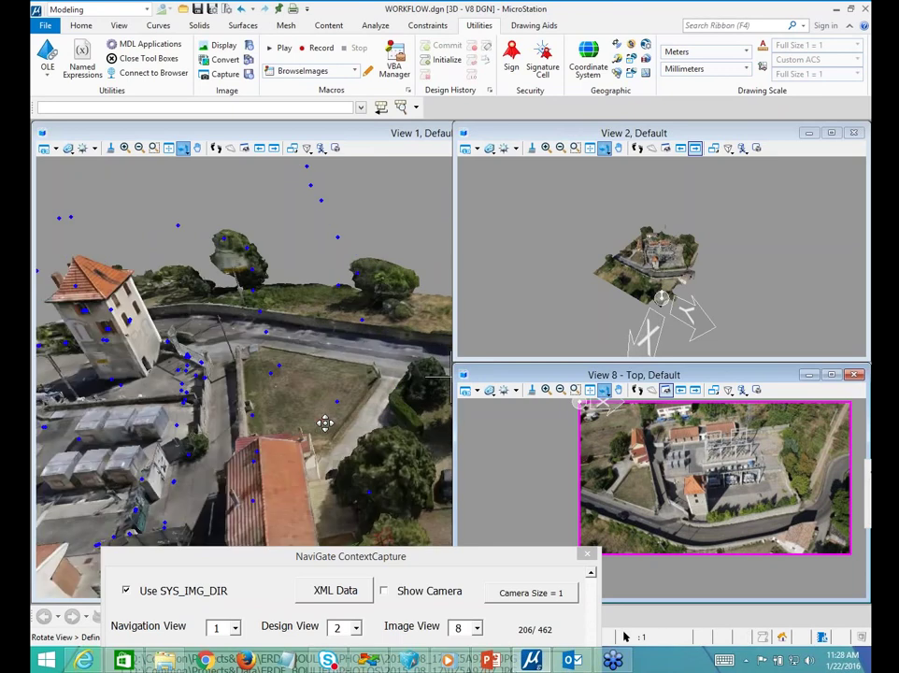
{"action": "left_click_drag", "start_coordinate": [324, 423], "coordinate": [348, 258]}
{"action": "scroll", "coordinate": [348, 258], "scroll_direction": "down", "scroll_amount": 4}
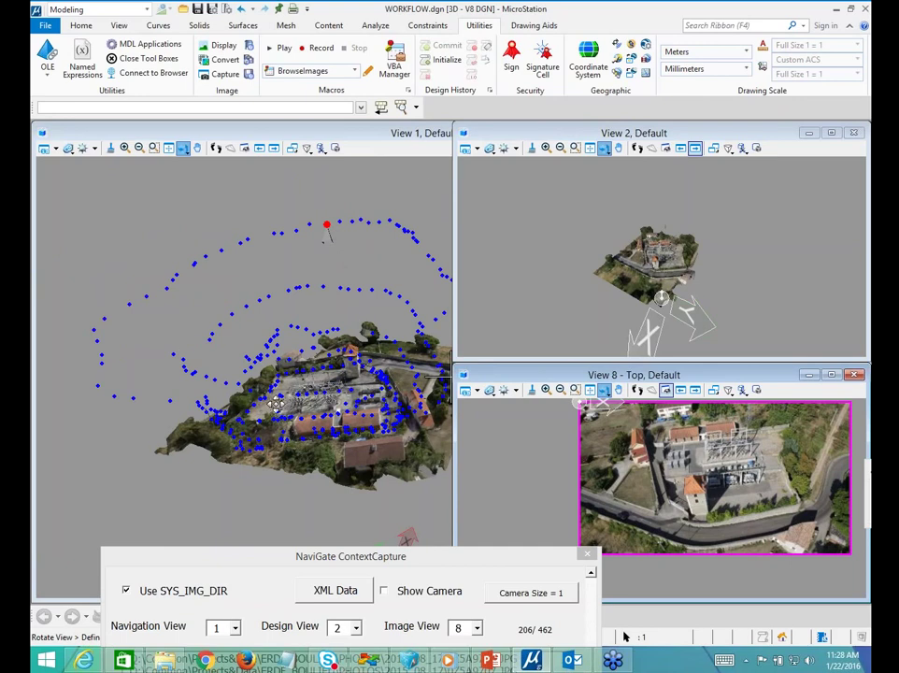
Step: Move the NaviGate ContextCapture dialog off View 1 and turn the view to examine the buildings and road beside the substation
{"action": "left_click", "coordinate": [344, 555]}
{"action": "left_click_drag", "start_coordinate": [343, 555], "coordinate": [620, 308]}
{"action": "left_click", "coordinate": [215, 150]}
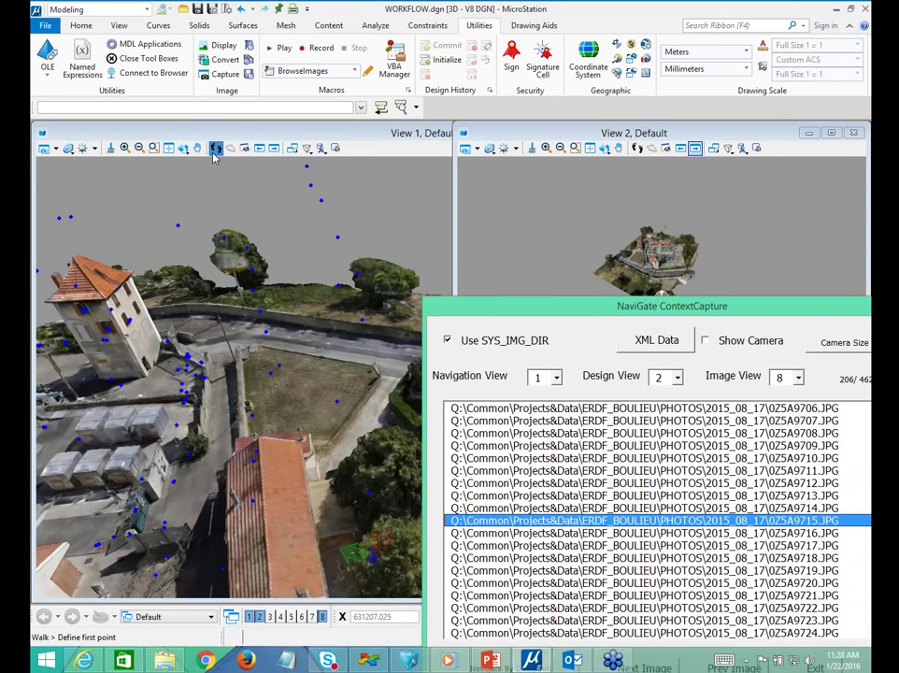
{"action": "left_click", "coordinate": [146, 400]}
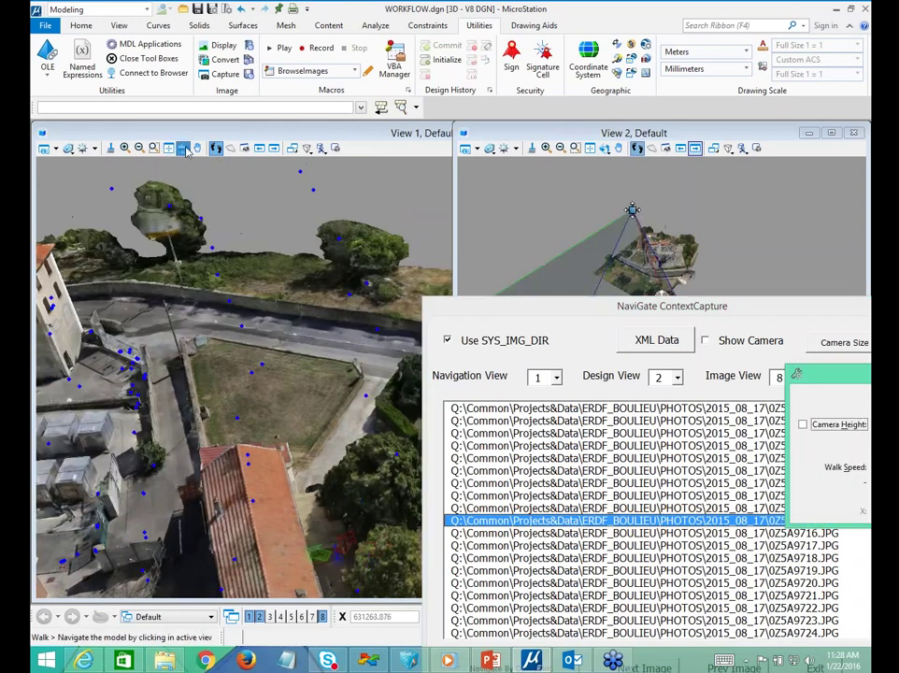
{"action": "left_click", "coordinate": [146, 400]}
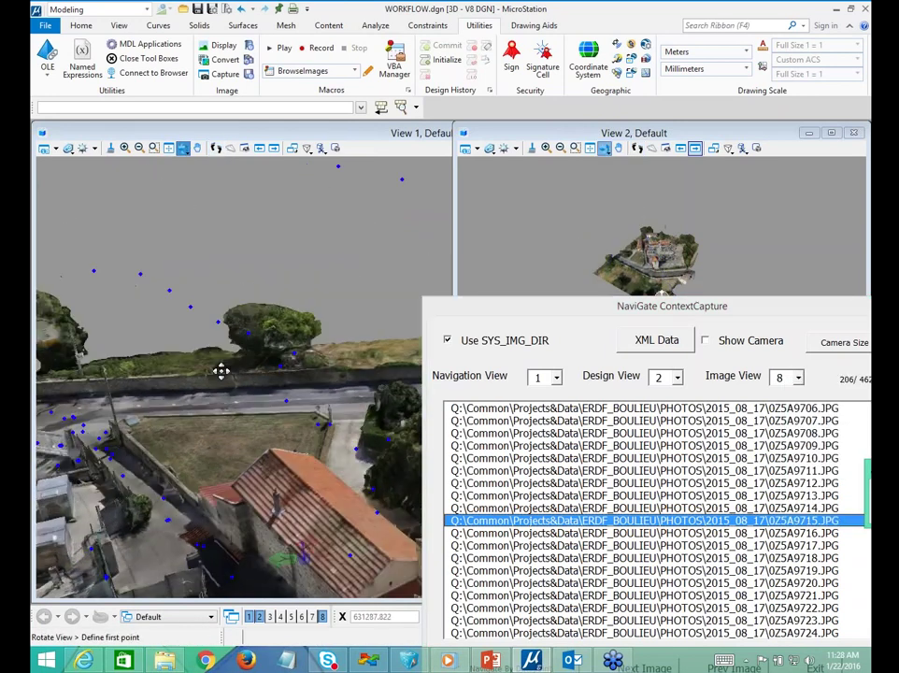
Step: Examine the equipment cabinet in the substation up close in View 1 until its yellow label is readable
{"action": "left_click", "coordinate": [197, 147]}
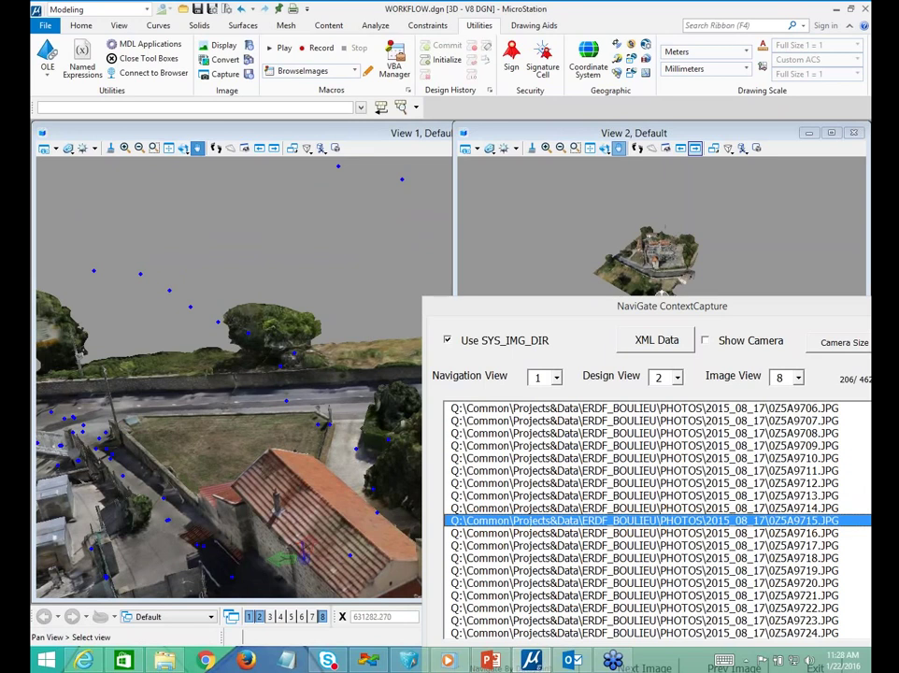
{"action": "left_click_drag", "start_coordinate": [146, 444], "coordinate": [184, 473]}
{"action": "scroll", "coordinate": [183, 473], "scroll_direction": "up", "scroll_amount": 3}
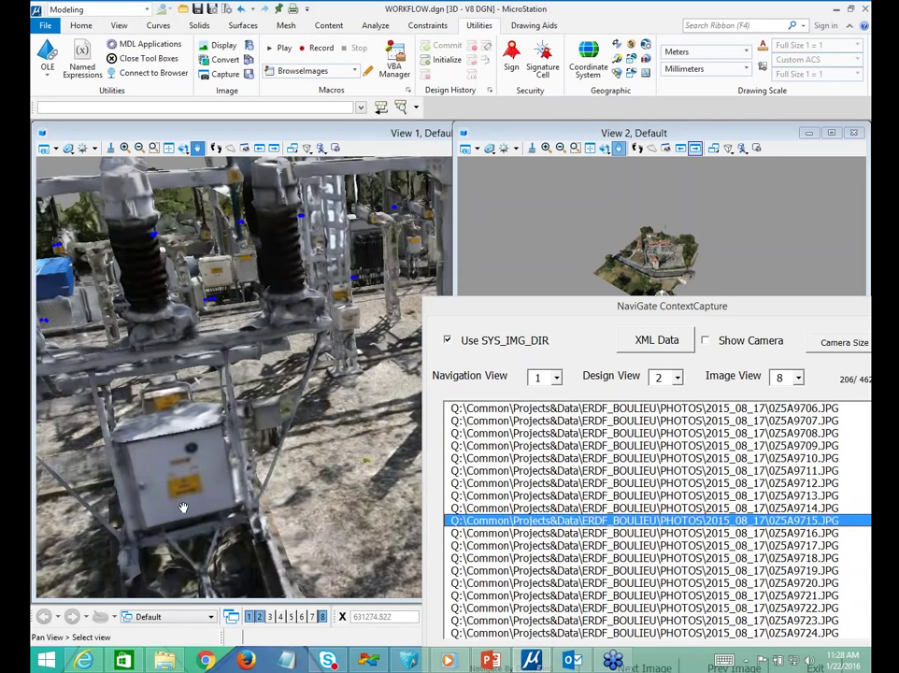
{"action": "scroll", "coordinate": [183, 507], "scroll_direction": "up", "scroll_amount": 3}
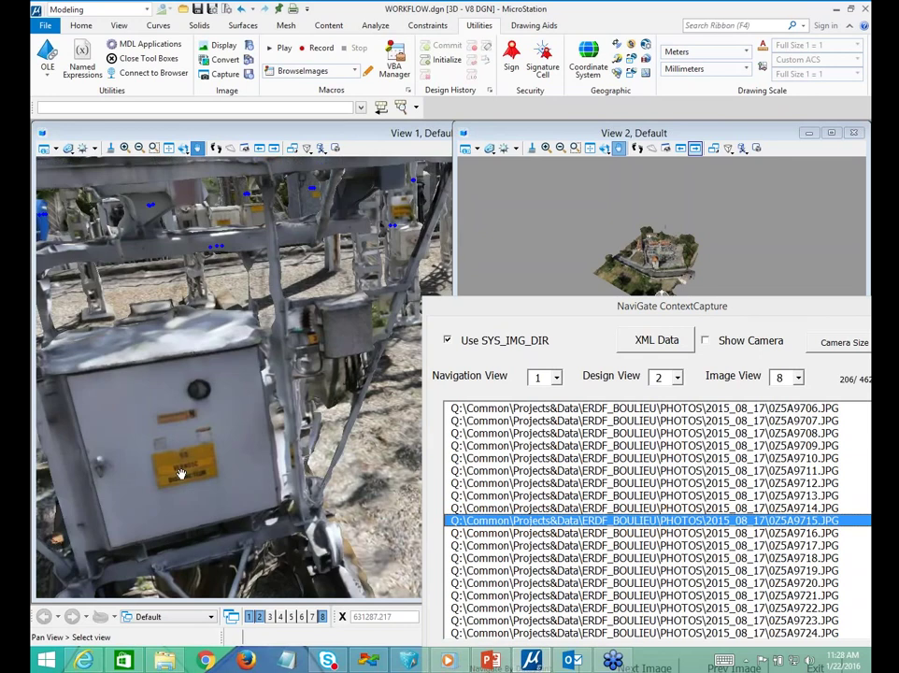
{"action": "scroll", "coordinate": [180, 474], "scroll_direction": "up", "scroll_amount": 3}
{"action": "left_click_drag", "start_coordinate": [180, 473], "coordinate": [194, 549]}
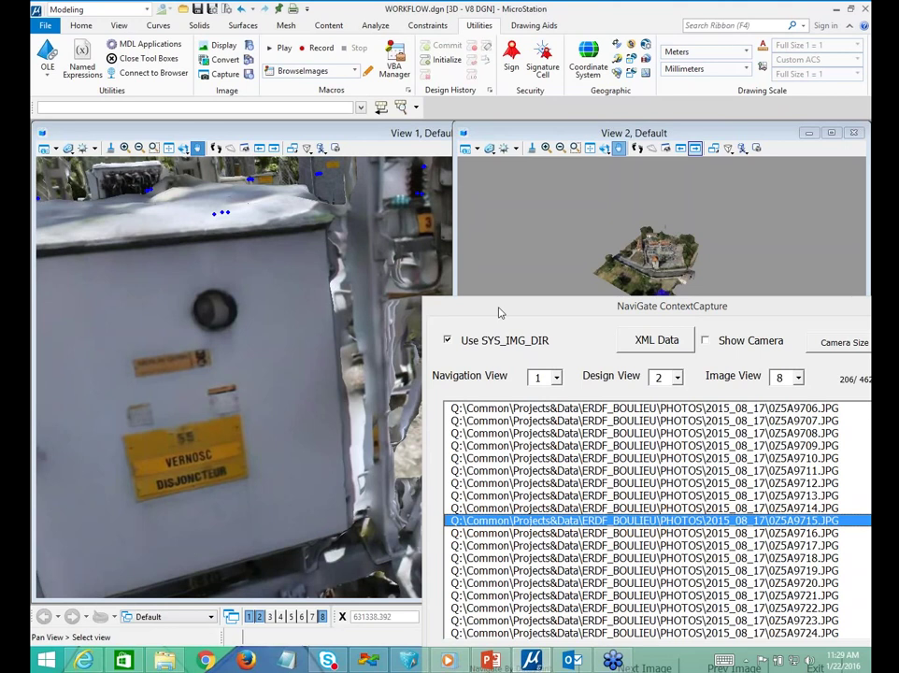
Step: Fit the whole model in View 1 and arrange the view windows without overlap, keeping the NaviGate ContextCapture dialog clear of the model
{"action": "left_click_drag", "start_coordinate": [500, 312], "coordinate": [551, 315]}
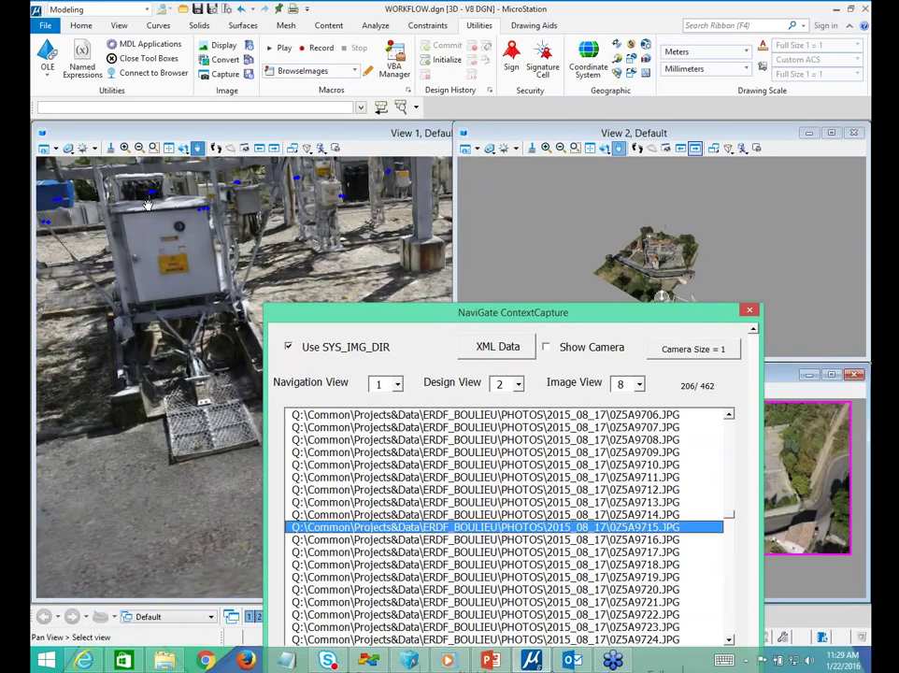
{"action": "left_click", "coordinate": [168, 147]}
{"action": "left_click_drag", "start_coordinate": [302, 308], "coordinate": [148, 450]}
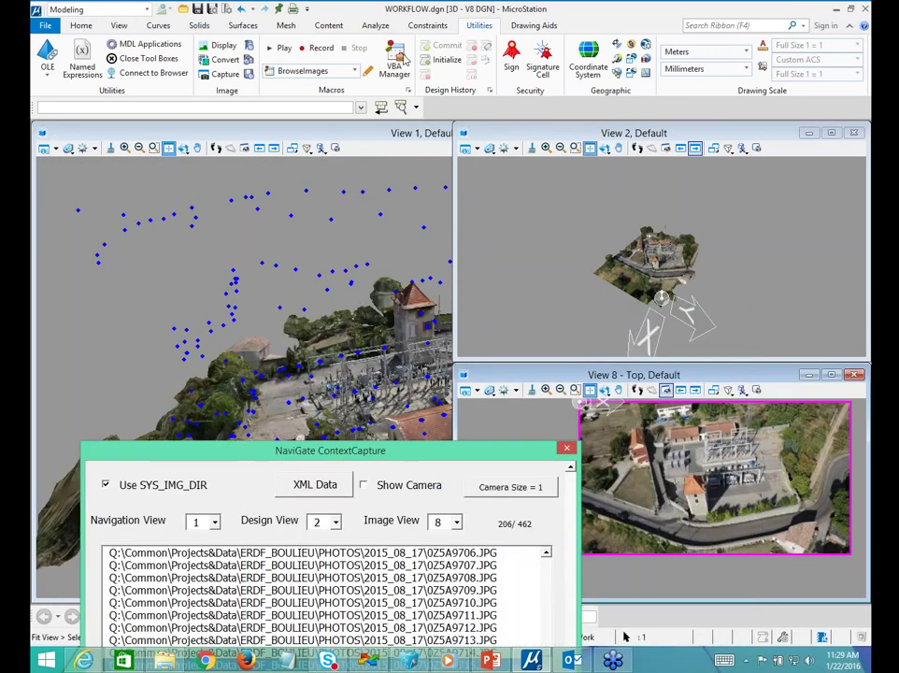
{"action": "left_click", "coordinate": [121, 27]}
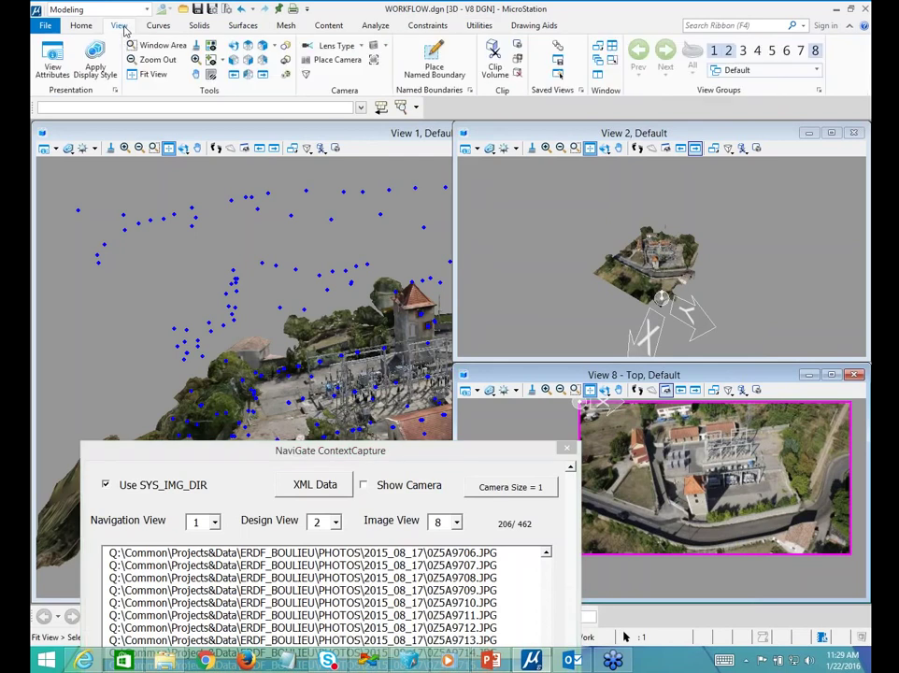
{"action": "left_click", "coordinate": [613, 52]}
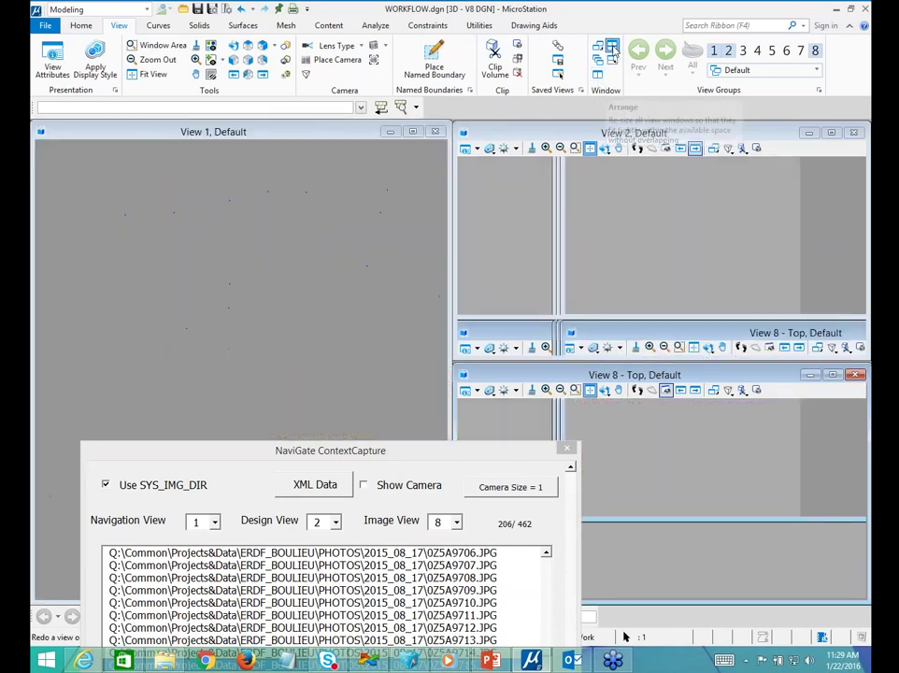
{"action": "left_click_drag", "start_coordinate": [430, 445], "coordinate": [411, 472]}
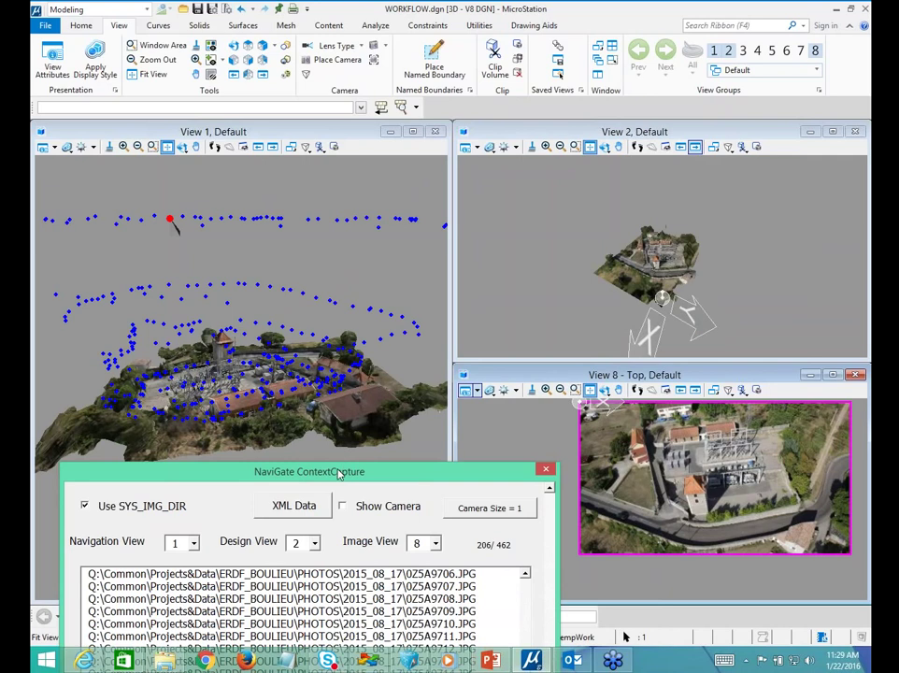
Step: Display photo 0Z5A9716.JPG with its matching camera view from the image list, and advance to the next image, 0Z5A9717.JPG
{"action": "left_click_drag", "start_coordinate": [339, 474], "coordinate": [306, 125]}
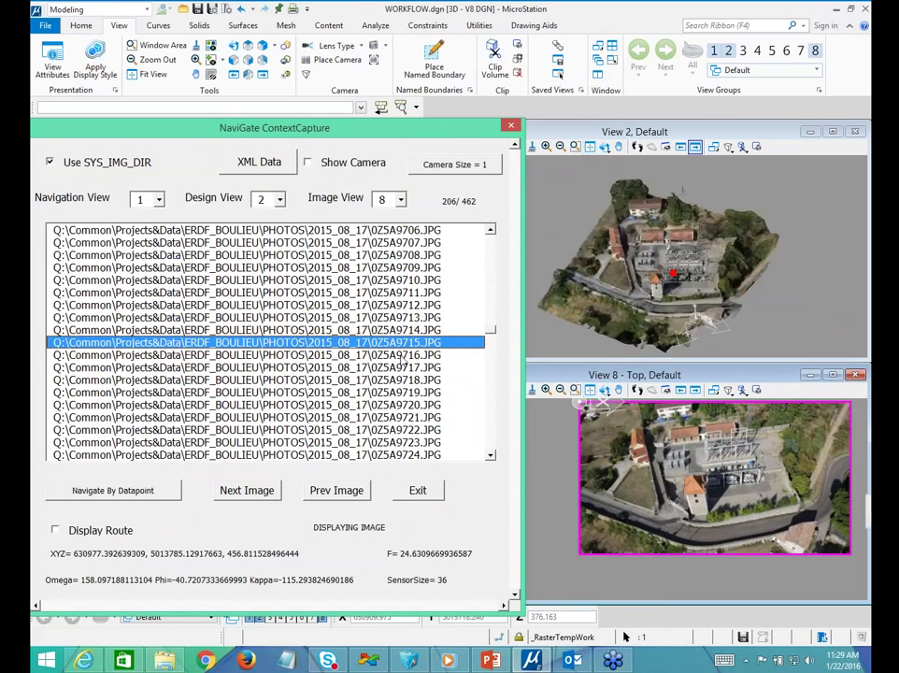
{"action": "left_click", "coordinate": [402, 357]}
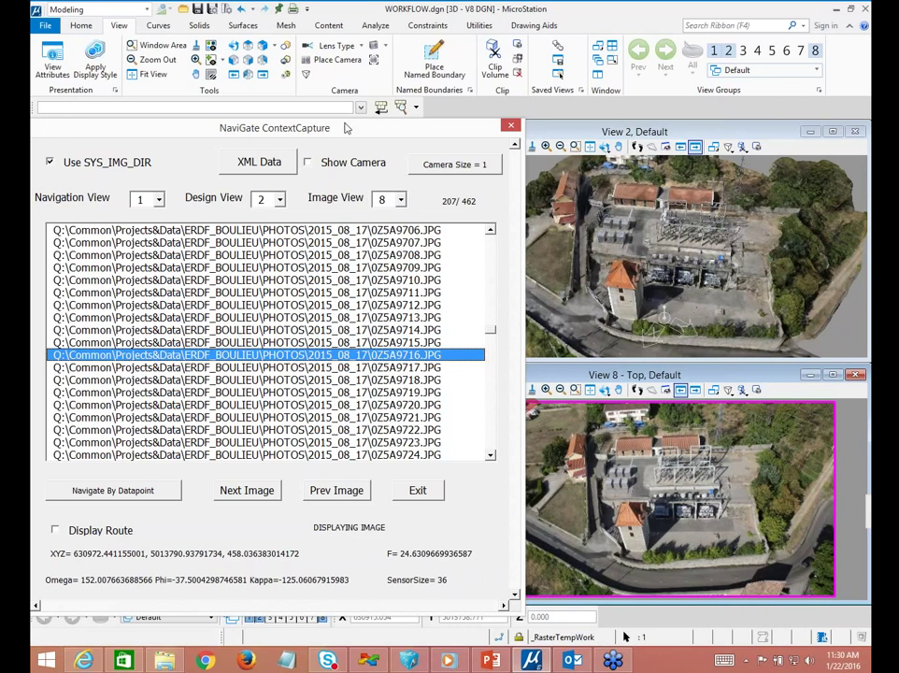
{"action": "left_click_drag", "start_coordinate": [350, 134], "coordinate": [401, 303]}
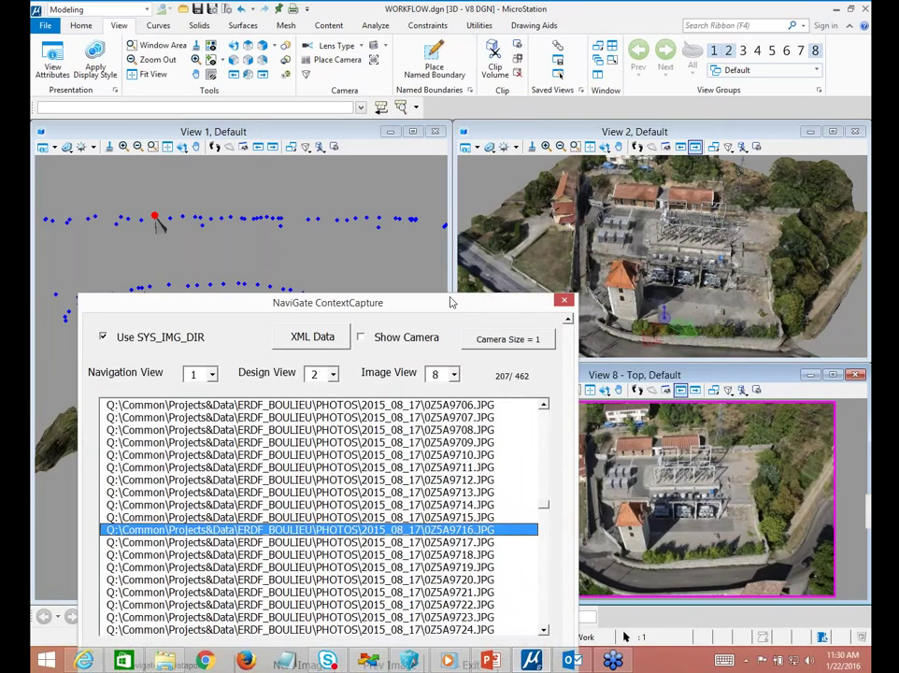
{"action": "left_click_drag", "start_coordinate": [449, 301], "coordinate": [374, 118]}
{"action": "left_click", "coordinate": [246, 477]}
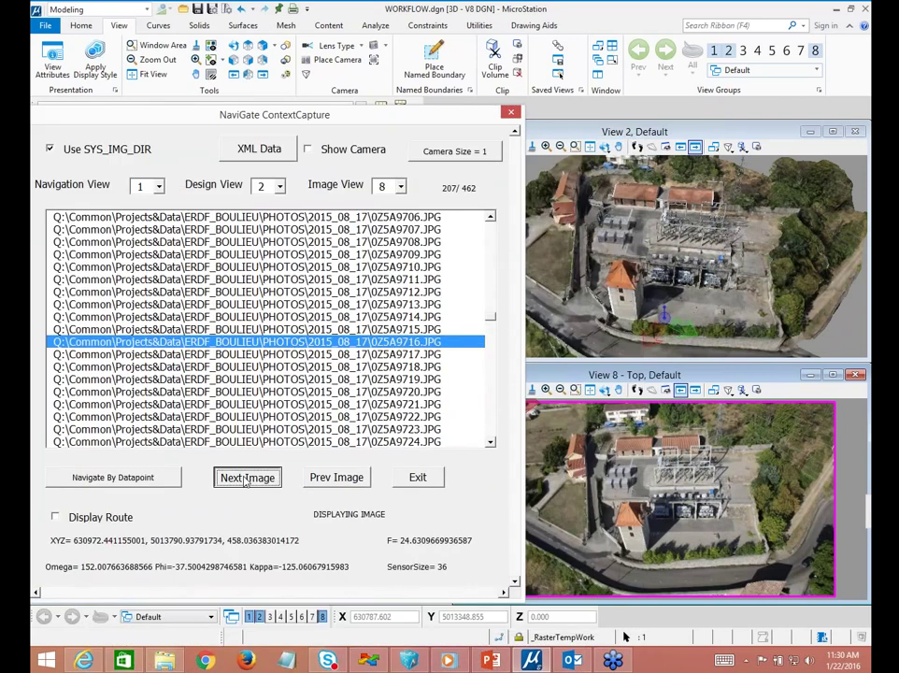
{"action": "left_click", "coordinate": [246, 477]}
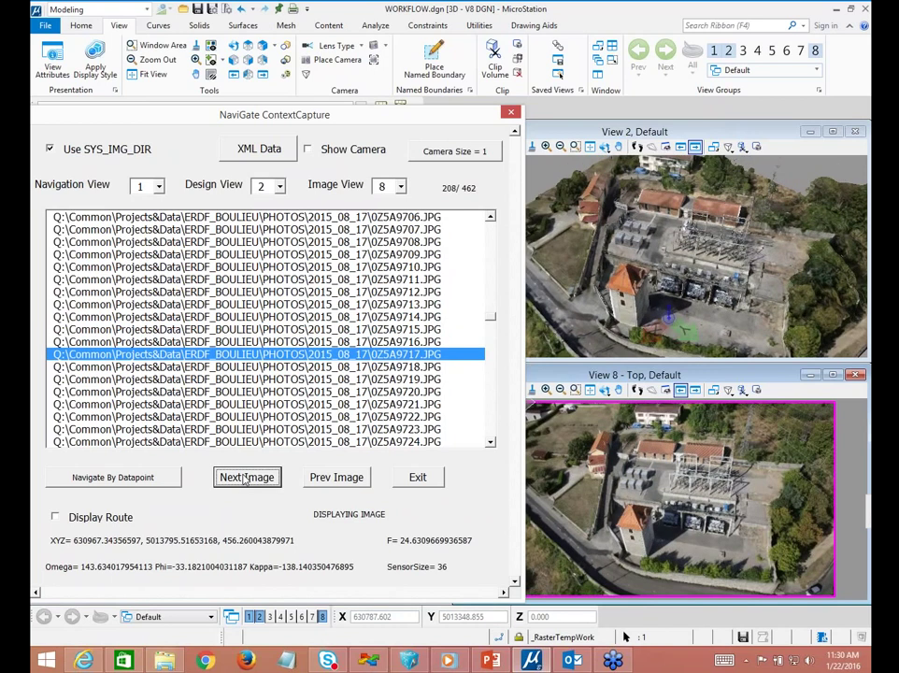
Step: Uncover View 1 and pick the camera point of photo 0Z5A9716.JPG, right beside the red current one, to display its image
{"action": "left_click_drag", "start_coordinate": [357, 114], "coordinate": [381, 152]}
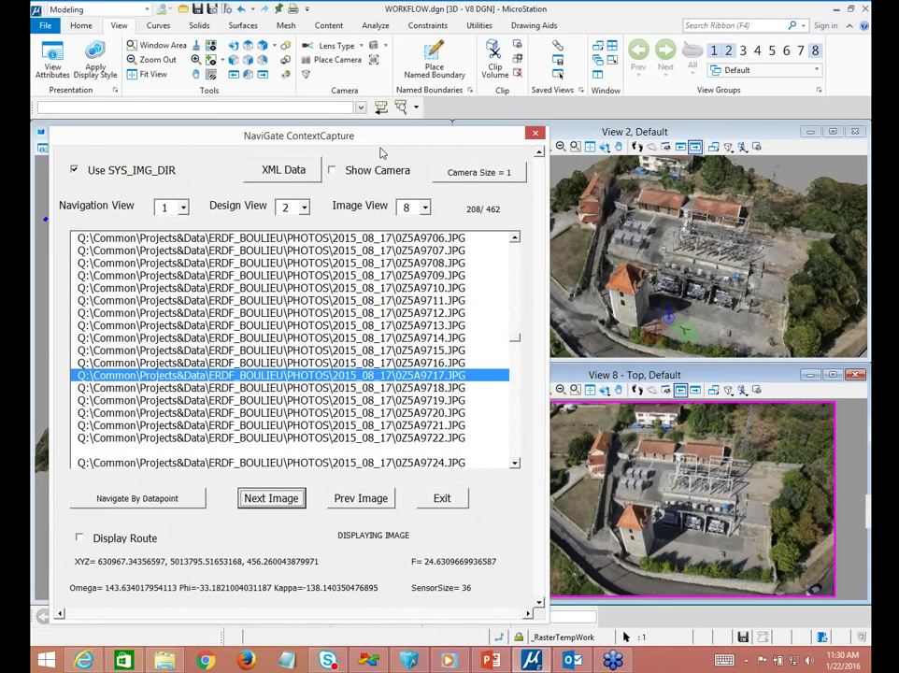
{"action": "left_click_drag", "start_coordinate": [381, 152], "coordinate": [716, 359]}
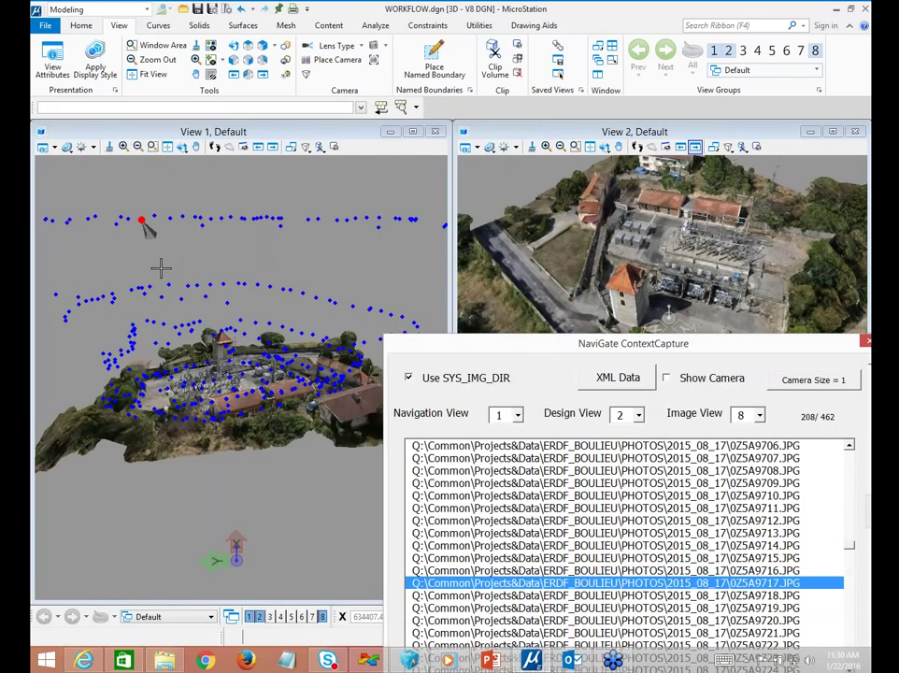
{"action": "scroll", "coordinate": [140, 208], "scroll_direction": "up", "scroll_amount": 2}
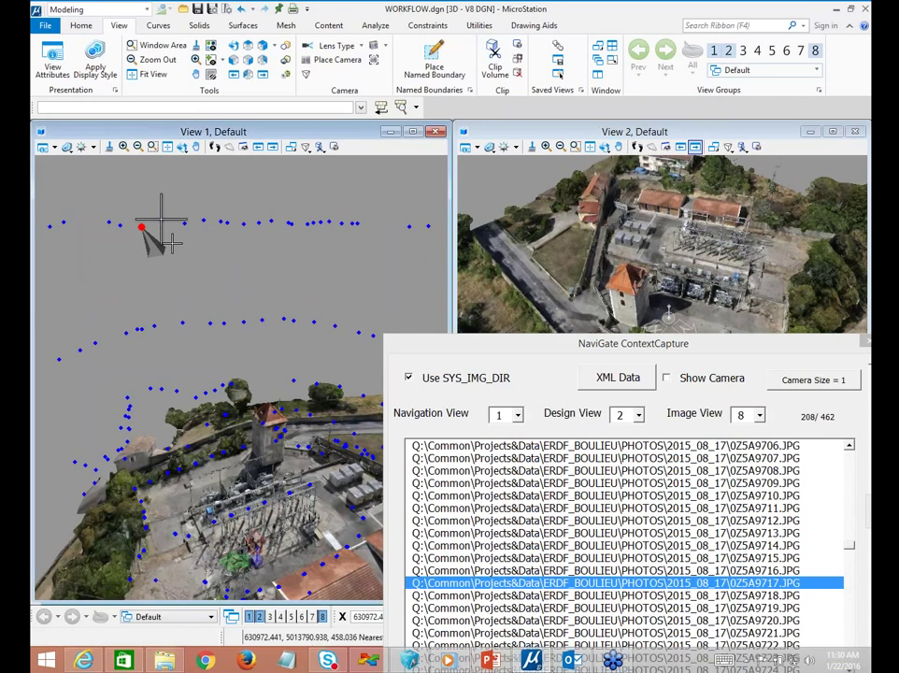
{"action": "left_click", "coordinate": [161, 219]}
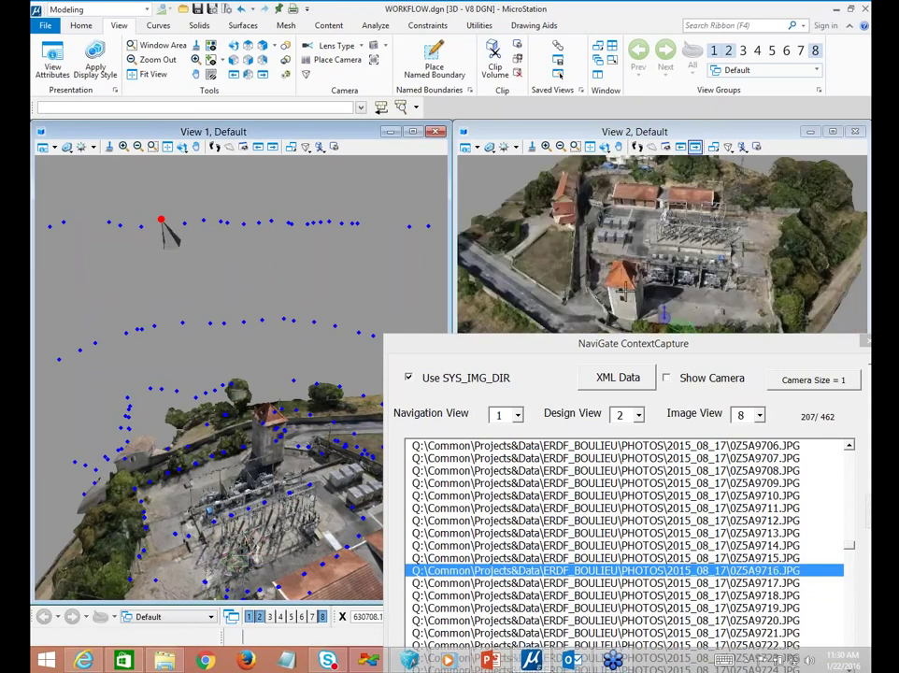
Step: Turn on Display Route and examine the path linking the camera positions around the model in View 1
{"action": "left_click", "coordinate": [652, 350]}
{"action": "left_click_drag", "start_coordinate": [652, 348], "coordinate": [188, 139]}
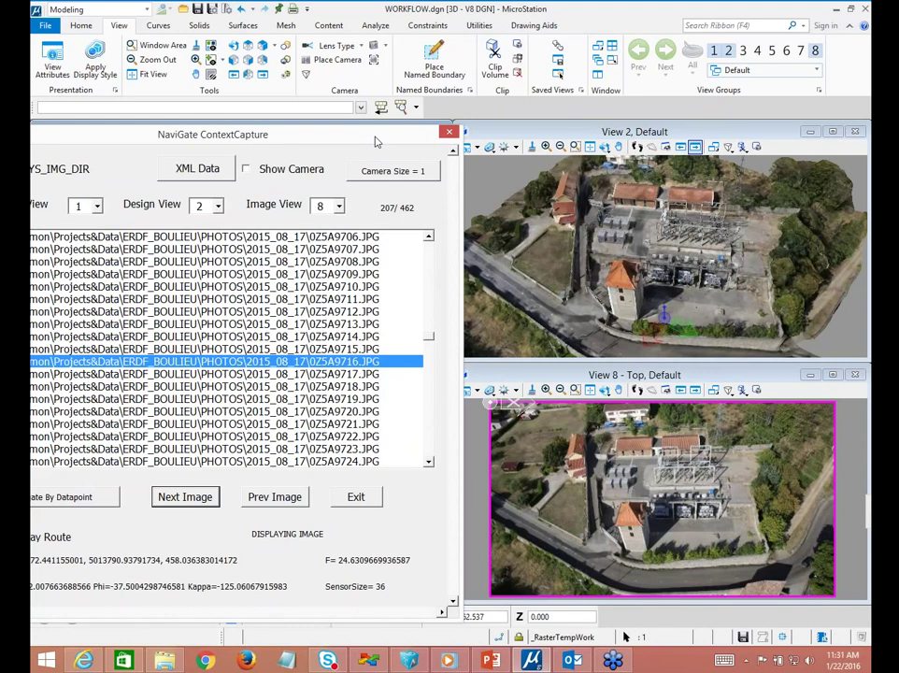
{"action": "left_click_drag", "start_coordinate": [375, 140], "coordinate": [855, 131]}
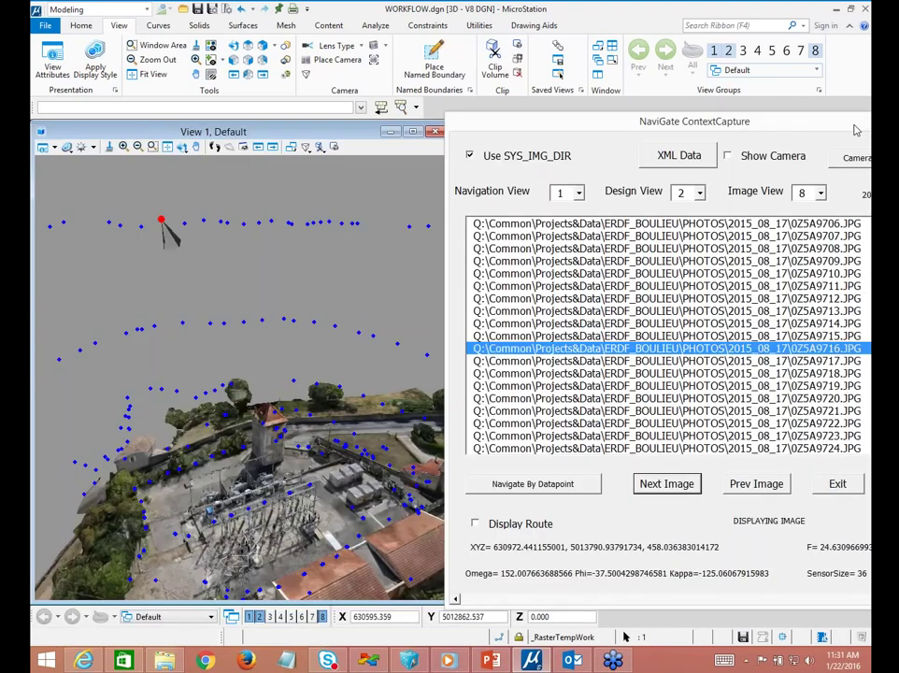
{"action": "left_click_drag", "start_coordinate": [855, 131], "coordinate": [850, 133]}
{"action": "left_click", "coordinate": [474, 523]}
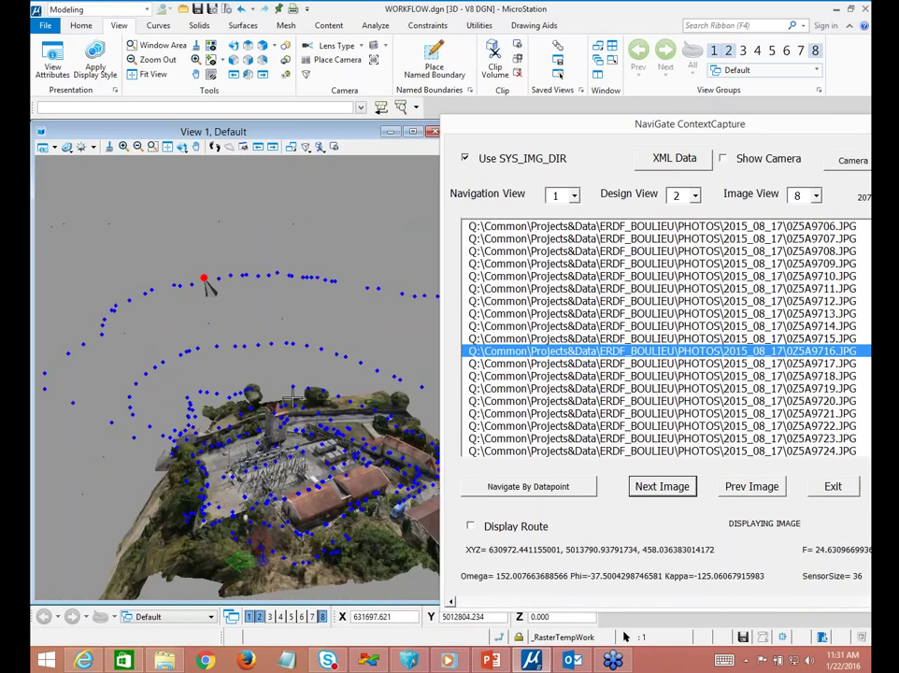
{"action": "left_click_drag", "start_coordinate": [569, 130], "coordinate": [680, 166]}
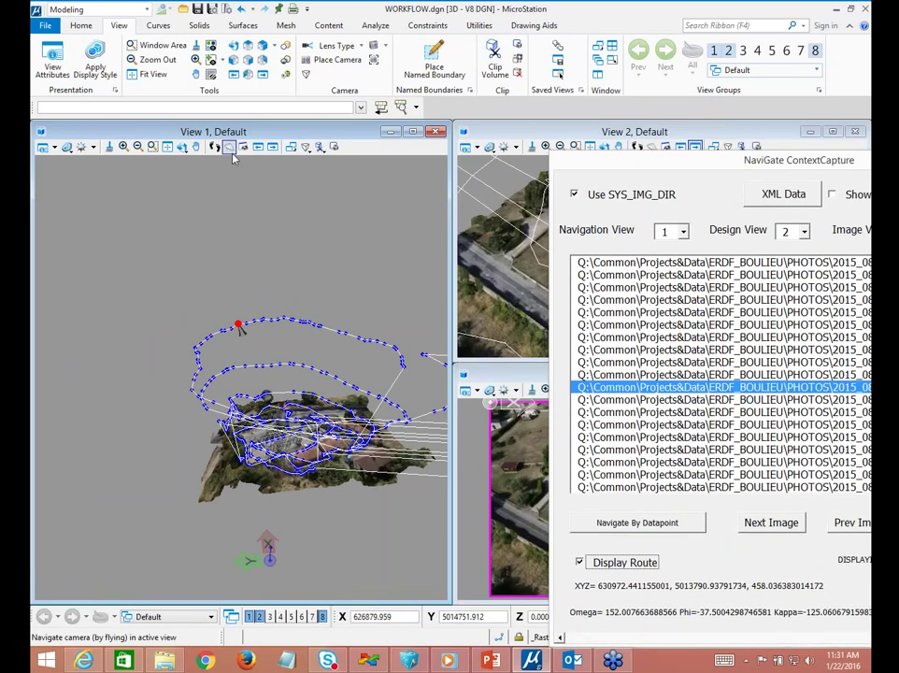
{"action": "left_click", "coordinate": [195, 147]}
{"action": "left_click_drag", "start_coordinate": [262, 353], "coordinate": [208, 299]}
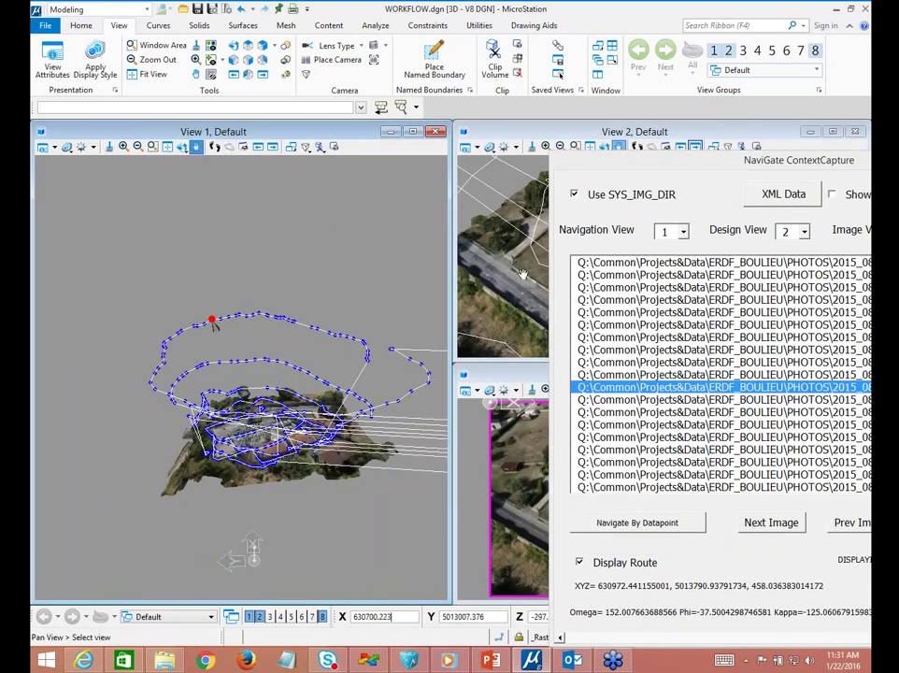
Step: Turn Display Route off, keeping Use SYS_IMG_DIR enabled
{"action": "left_click", "coordinate": [574, 193]}
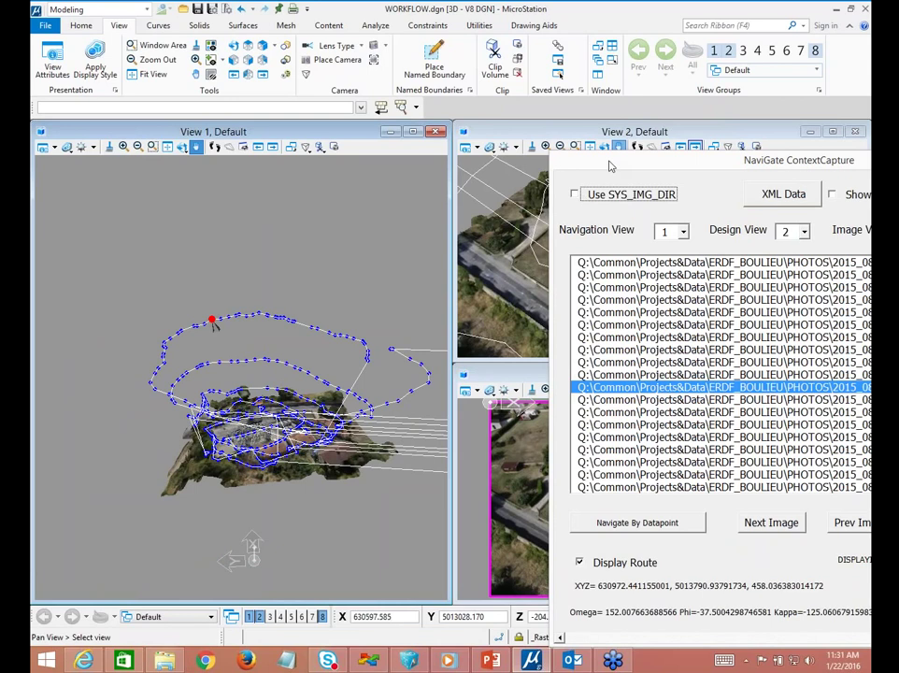
{"action": "scroll", "coordinate": [325, 389], "scroll_direction": "up", "scroll_amount": 2}
{"action": "scroll", "coordinate": [324, 389], "scroll_direction": "down", "scroll_amount": 5}
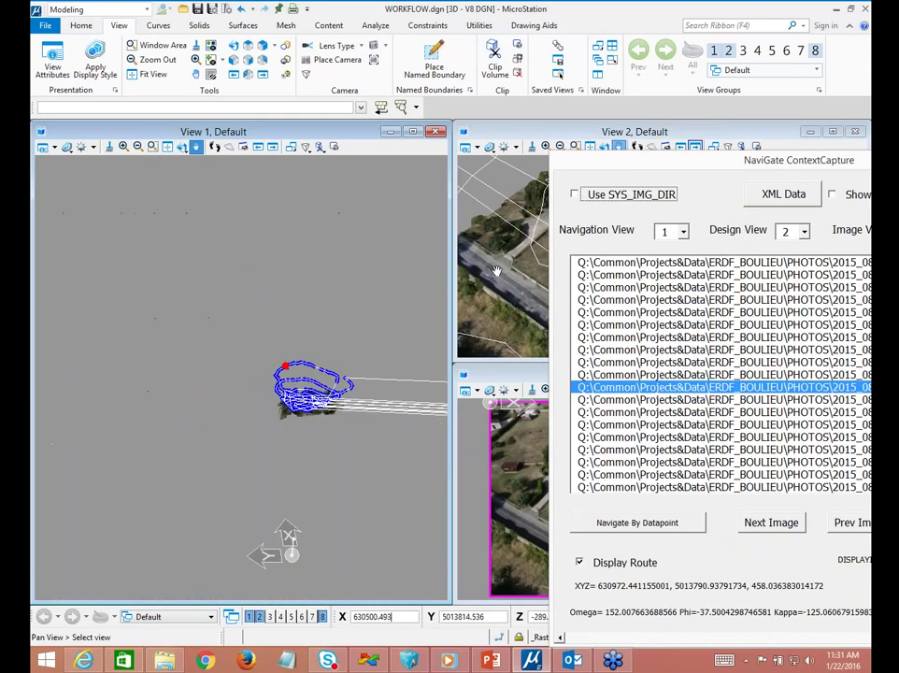
{"action": "key", "text": "space"}
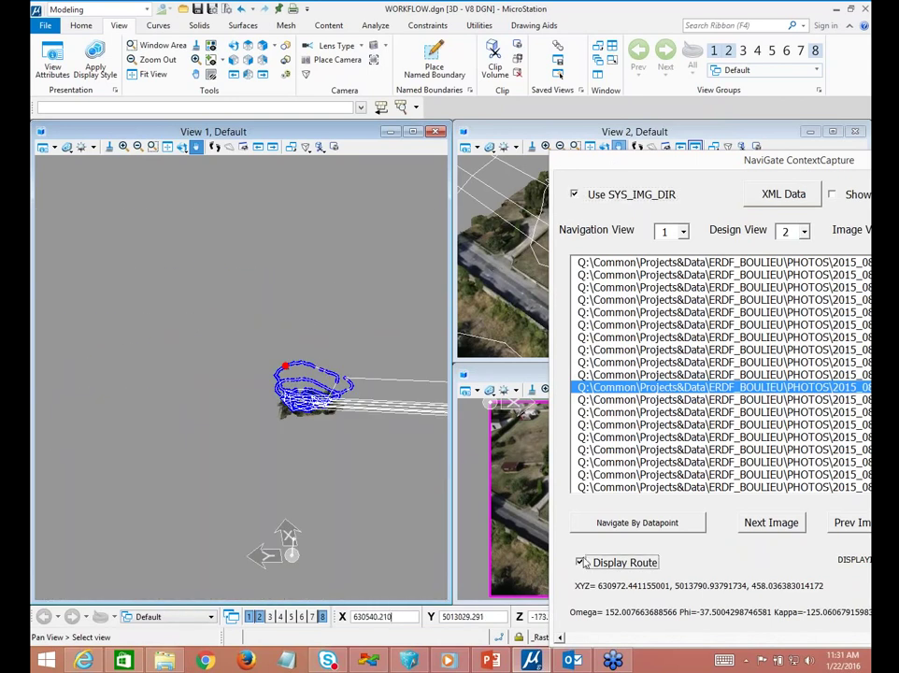
{"action": "left_click", "coordinate": [579, 561]}
{"action": "middle_click_drag", "start_coordinate": [439, 439], "coordinate": [445, 336], "text": "shift"}
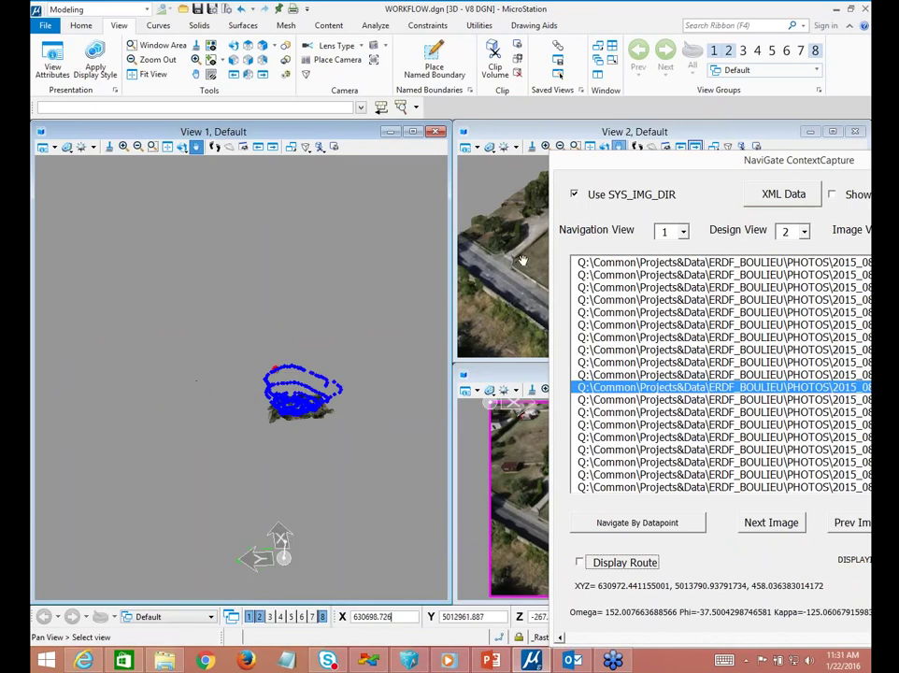
Step: Go to the first photo in the image list, 0Z5A0175.JPG, and step through to the camera view of 0Z5A0177.JPG
{"action": "left_click_drag", "start_coordinate": [638, 164], "coordinate": [154, 189]}
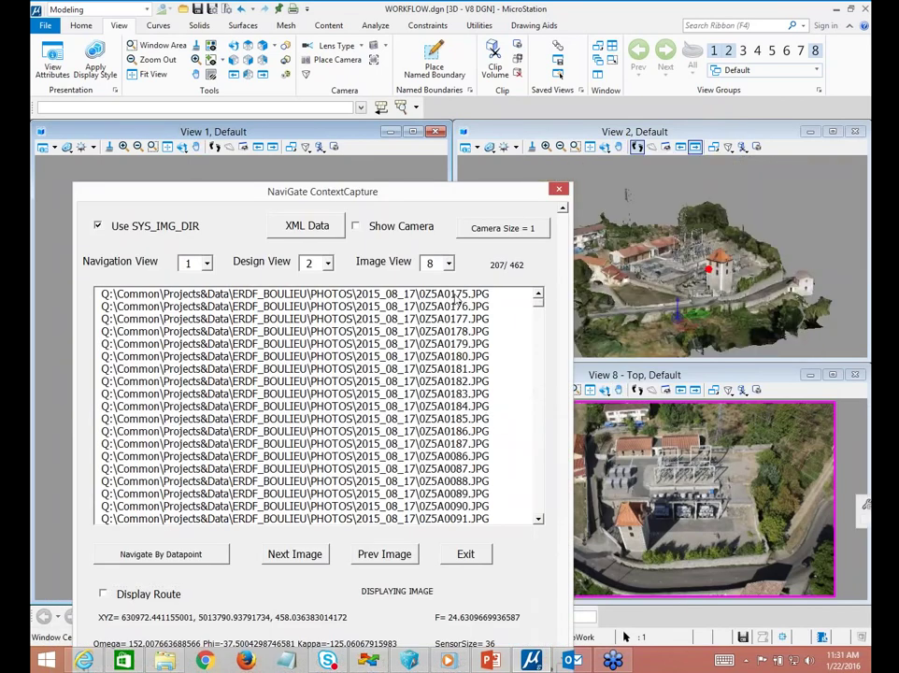
{"action": "left_click", "coordinate": [454, 295]}
{"action": "key", "text": "Down"}
{"action": "key", "text": "Down"}
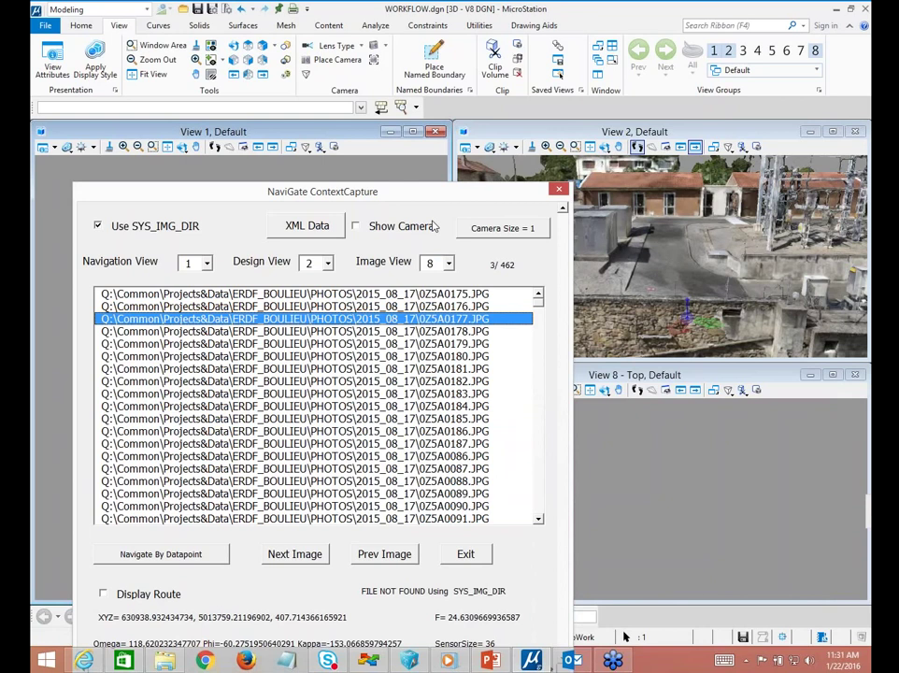
Step: Uncover View 1 and compare camera views for several listed photos, including 0Z5A0086.JPG, ending on 0Z5A0184.JPG
{"action": "left_click_drag", "start_coordinate": [418, 195], "coordinate": [745, 286]}
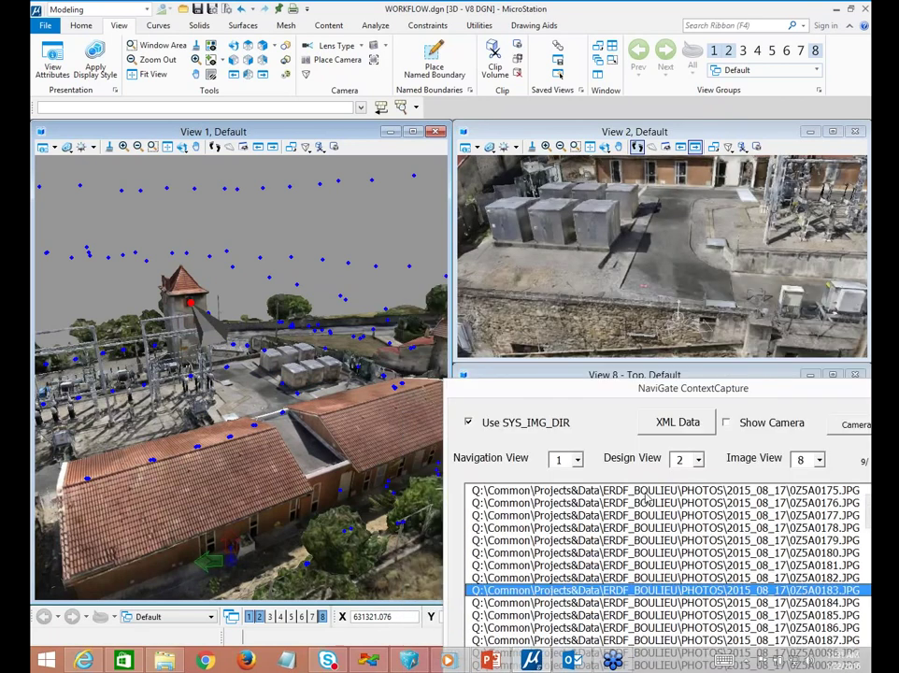
{"action": "left_click", "coordinate": [660, 628]}
{"action": "left_click", "coordinate": [694, 641]}
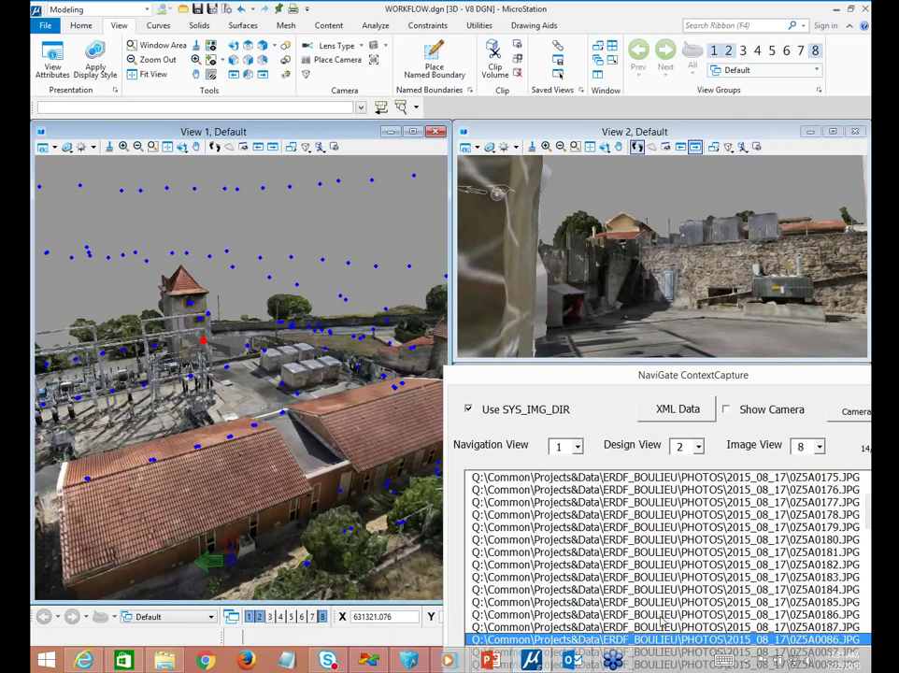
{"action": "left_click", "coordinate": [707, 590]}
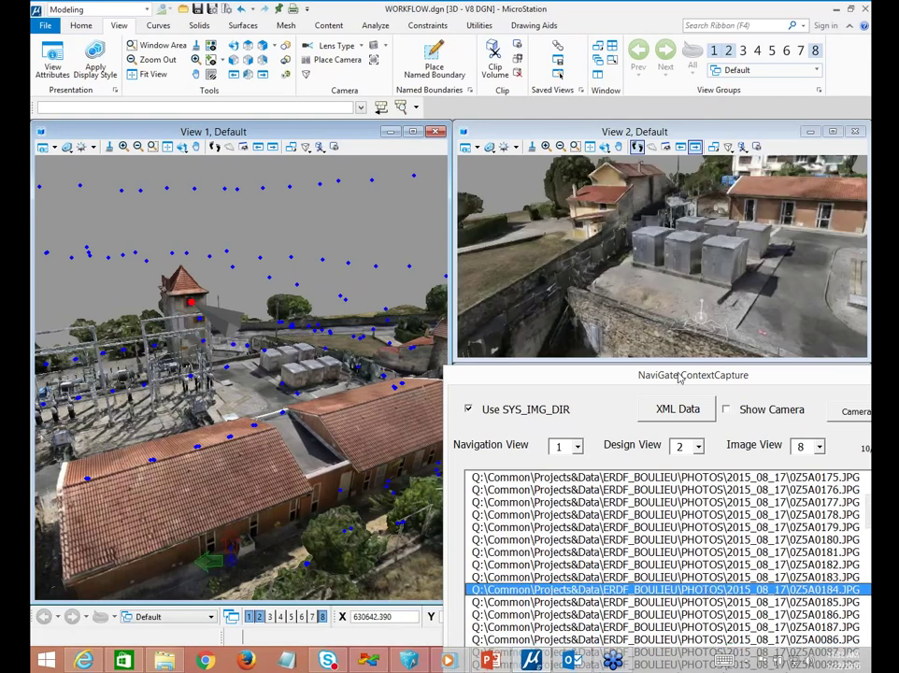
Step: Move the NaviGate ContextCapture dialog clear of View 1 and examine the substation model with its camera positions there
{"action": "left_click_drag", "start_coordinate": [679, 376], "coordinate": [702, 372]}
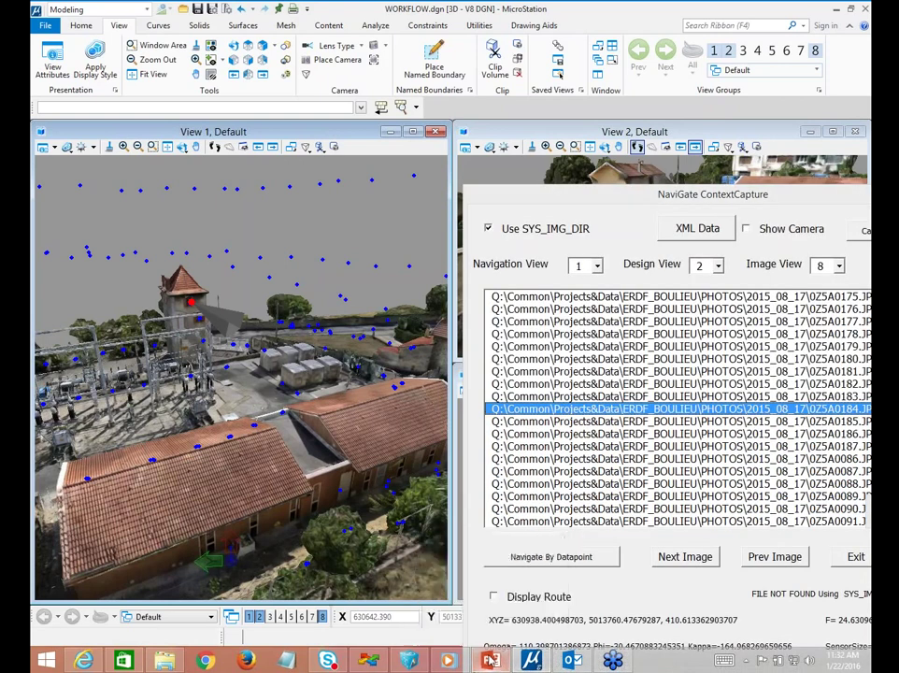
{"action": "left_click", "coordinate": [655, 196]}
{"action": "left_click_drag", "start_coordinate": [655, 196], "coordinate": [637, 365]}
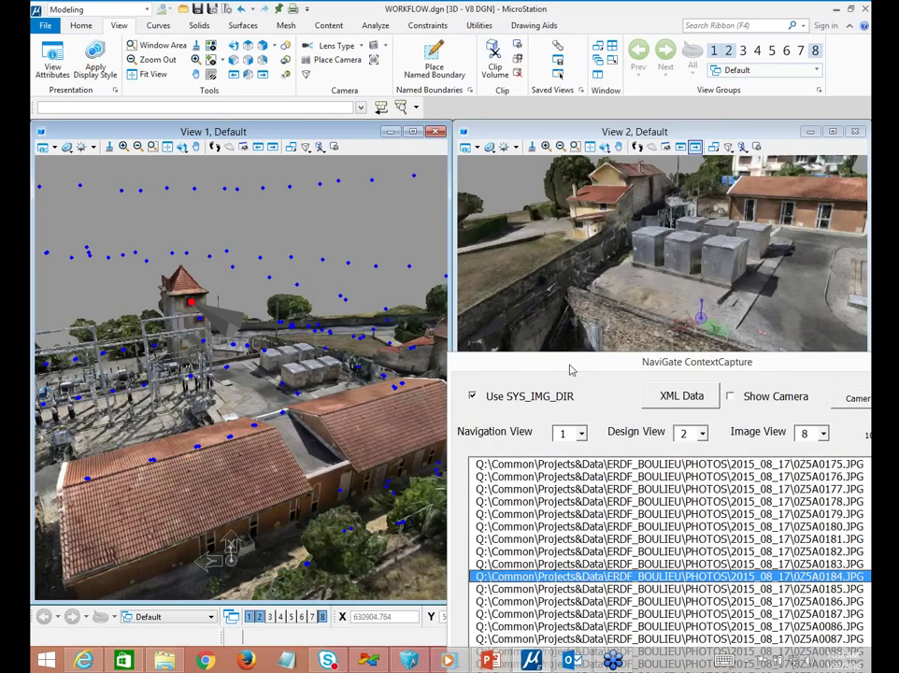
{"action": "left_click_drag", "start_coordinate": [571, 370], "coordinate": [489, 191]}
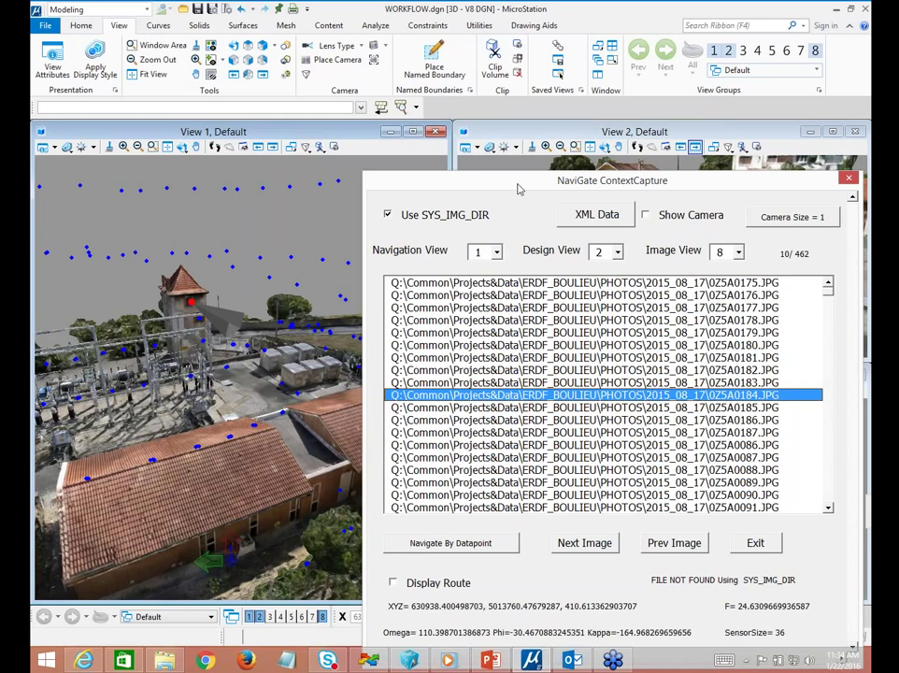
{"action": "left_click_drag", "start_coordinate": [519, 190], "coordinate": [614, 248]}
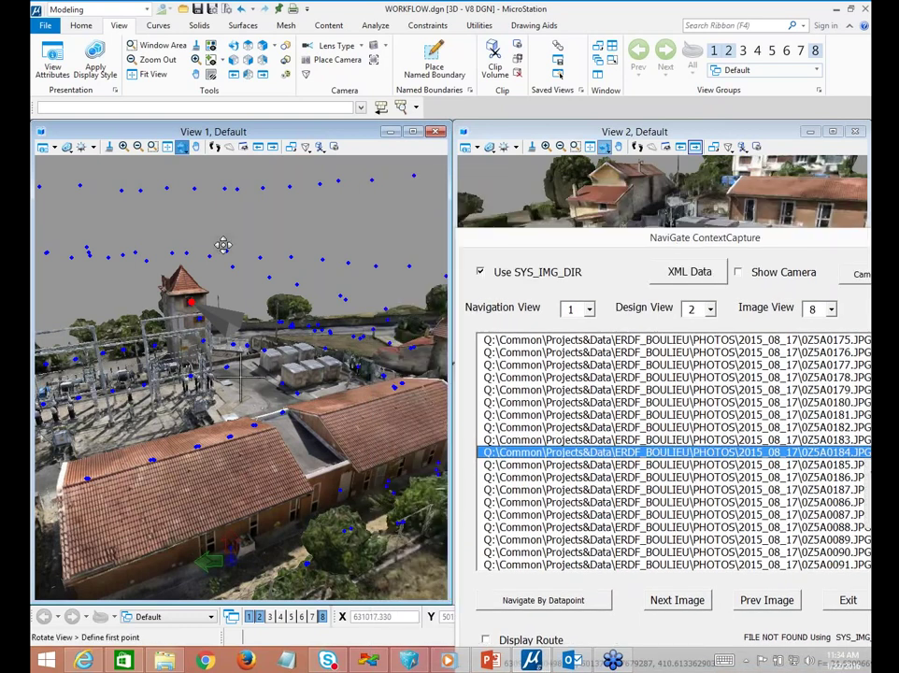
{"action": "left_click", "coordinate": [233, 323]}
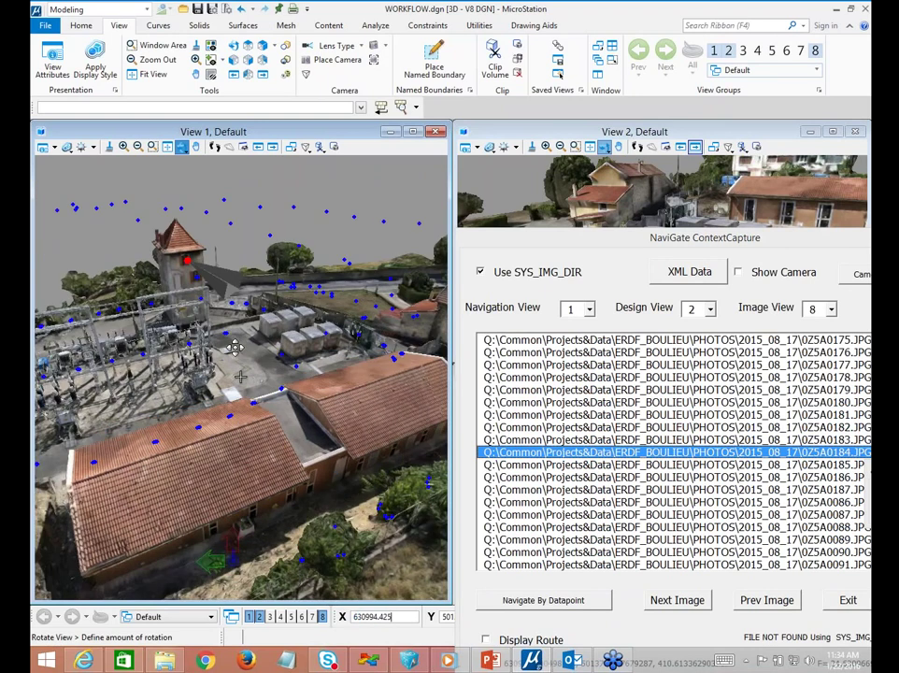
{"action": "left_click", "coordinate": [240, 376]}
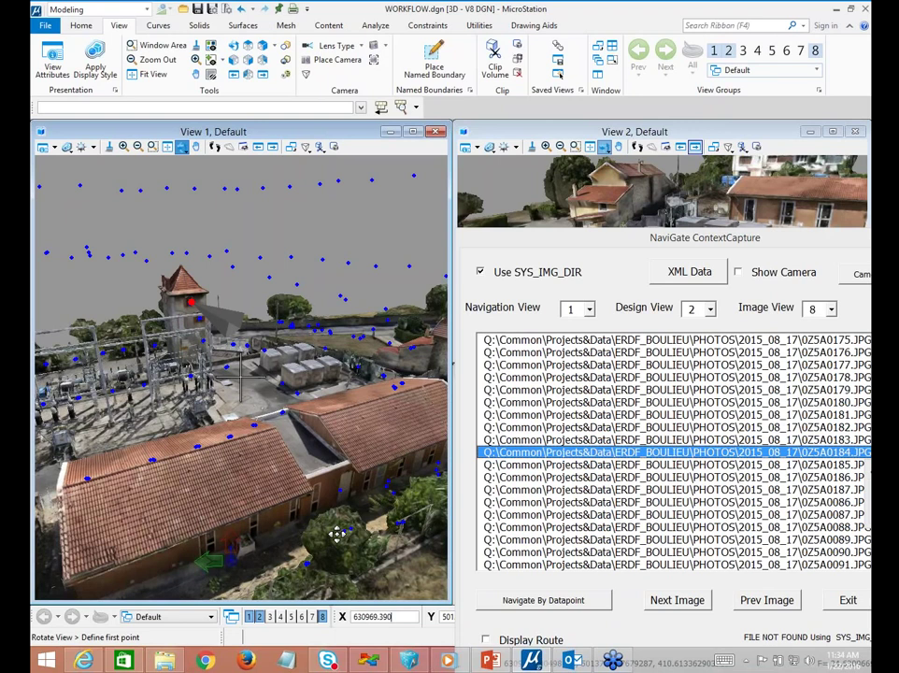
Step: Switch to Smart3DCapture Viewer and examine the domed municipal building, its entrance facade, the riverside parking area and the adjoining highway
{"action": "mouse_move", "coordinate": [326, 659]}
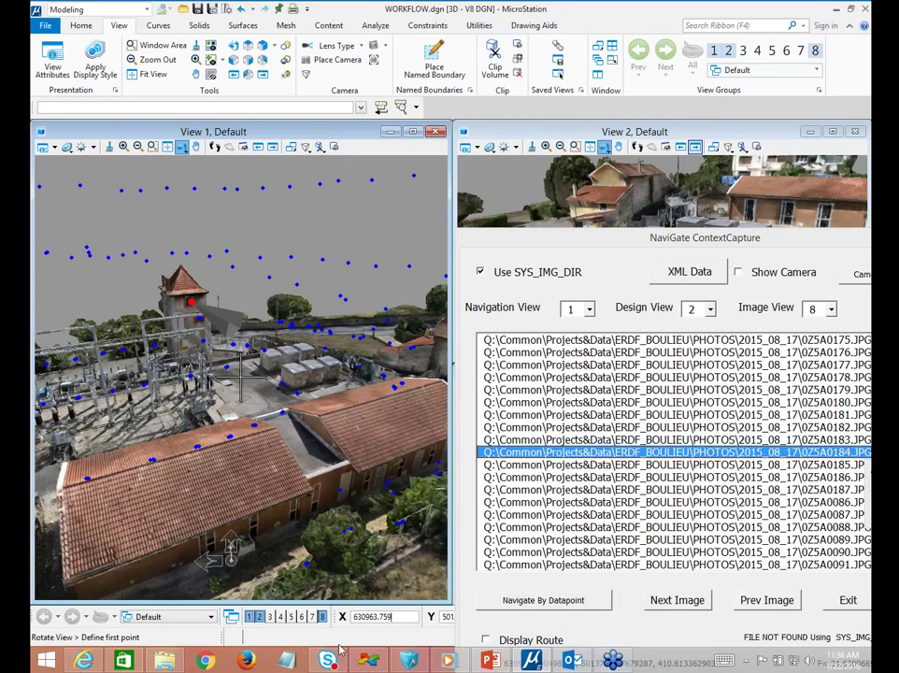
{"action": "left_click", "coordinate": [408, 659]}
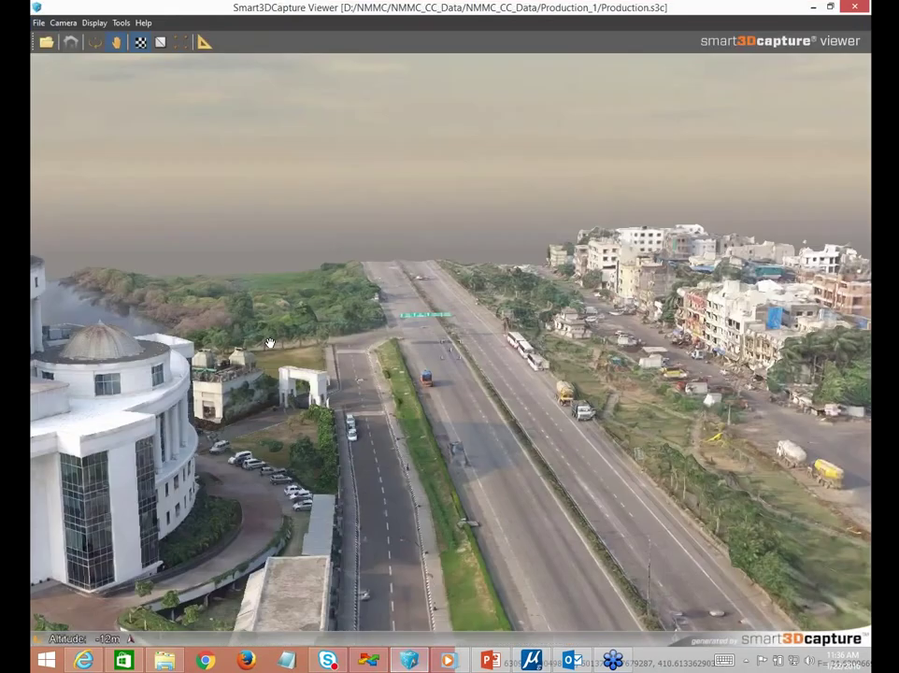
{"action": "left_click_drag", "start_coordinate": [269, 343], "coordinate": [128, 334]}
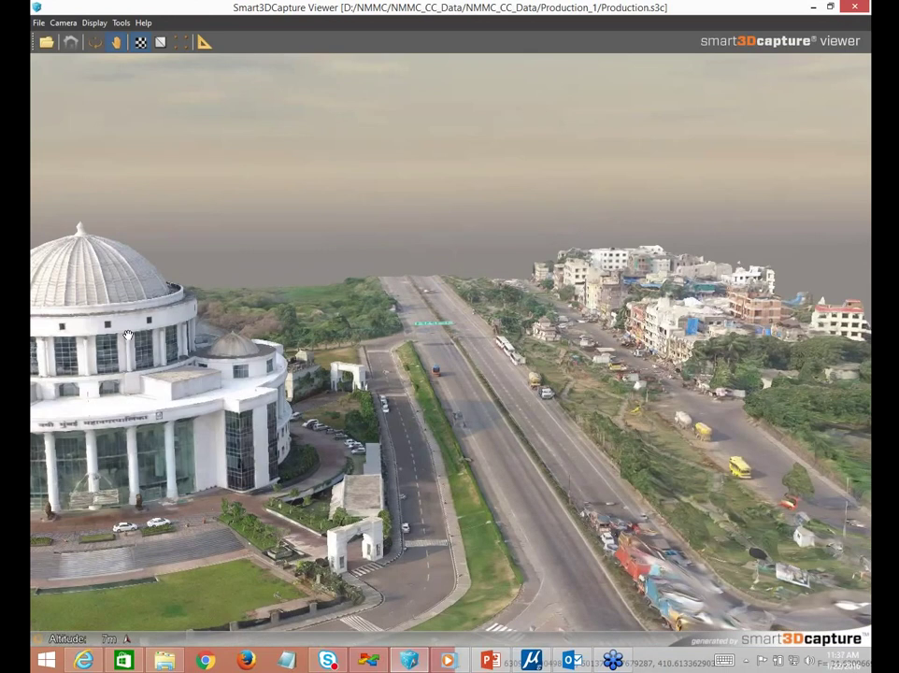
{"action": "left_click_drag", "start_coordinate": [128, 334], "coordinate": [346, 400]}
{"action": "scroll", "coordinate": [381, 475], "scroll_direction": "up", "scroll_amount": 3}
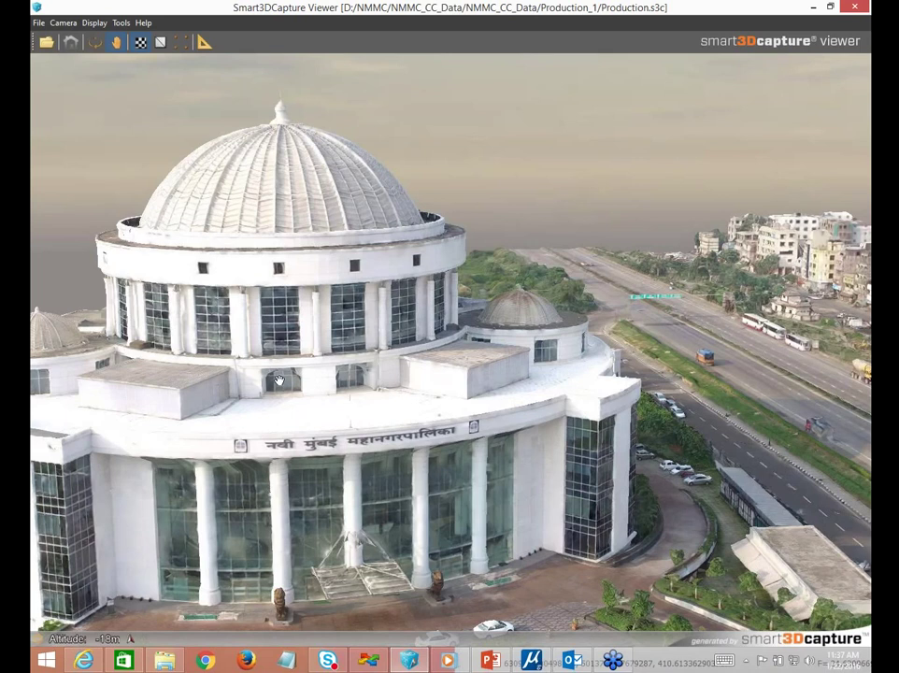
{"action": "scroll", "coordinate": [279, 380], "scroll_direction": "up", "scroll_amount": 2}
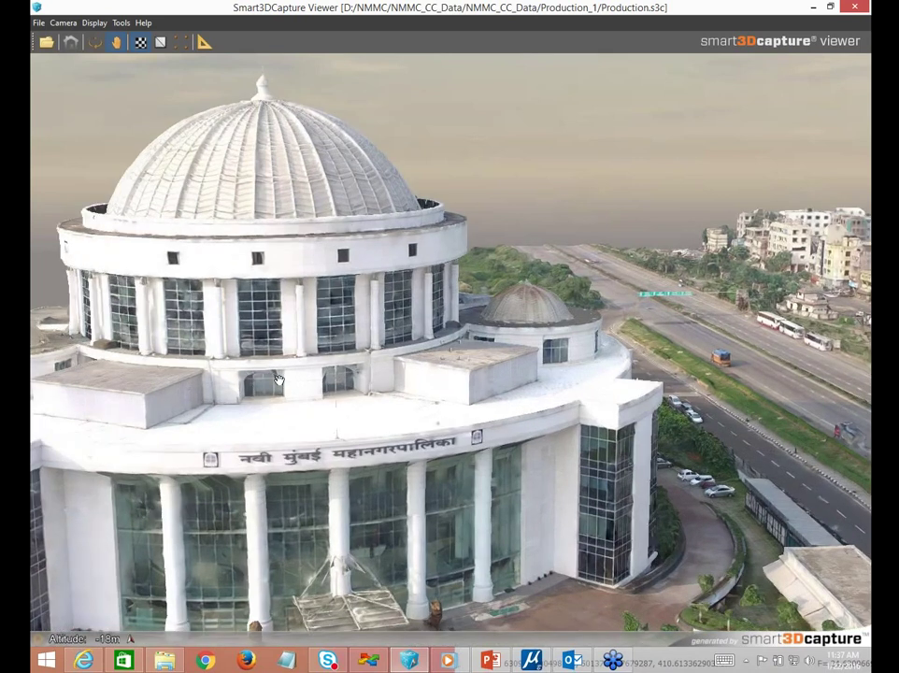
{"action": "left_click_drag", "start_coordinate": [279, 380], "coordinate": [311, 514]}
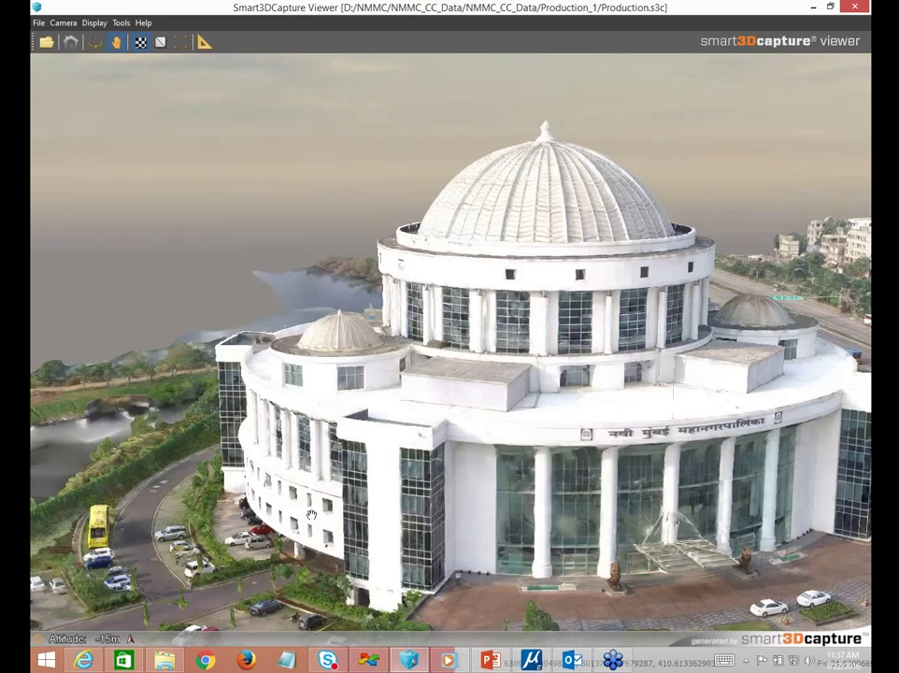
{"action": "left_click_drag", "start_coordinate": [311, 514], "coordinate": [430, 529]}
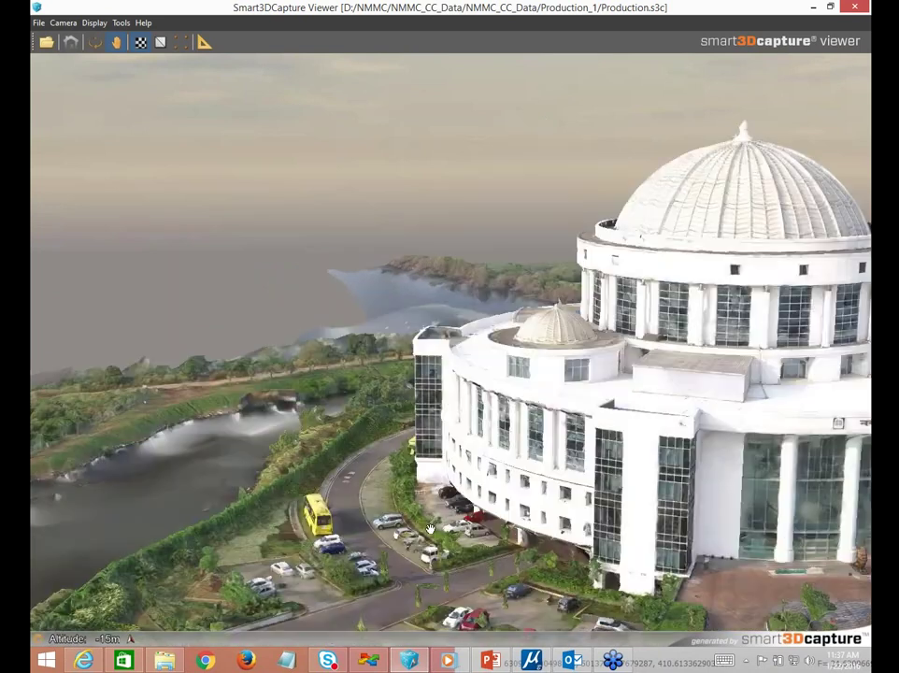
{"action": "scroll", "coordinate": [467, 526], "scroll_direction": "up", "scroll_amount": 2}
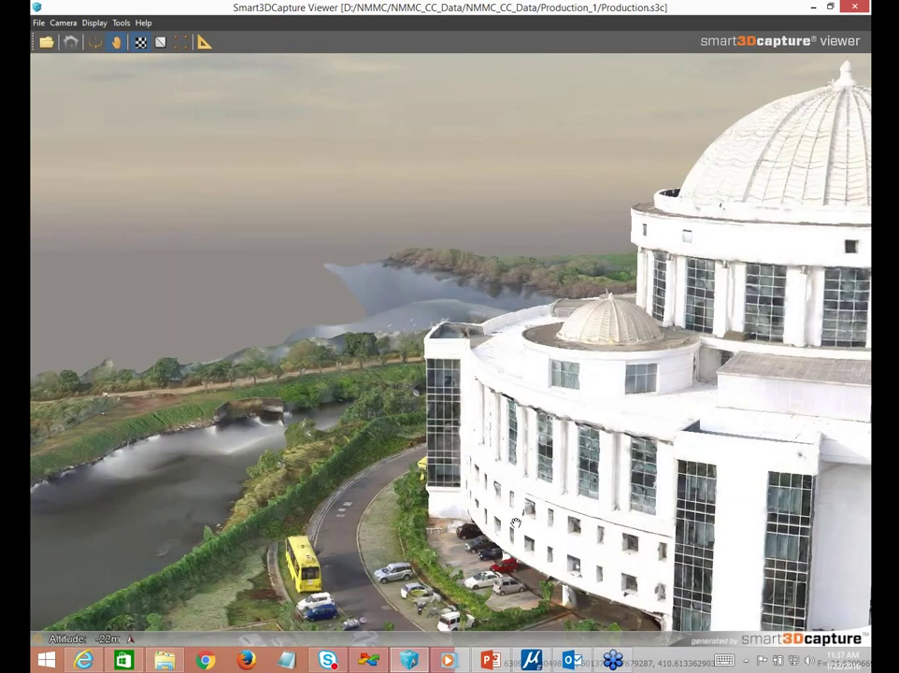
{"action": "left_click_drag", "start_coordinate": [686, 505], "coordinate": [309, 357]}
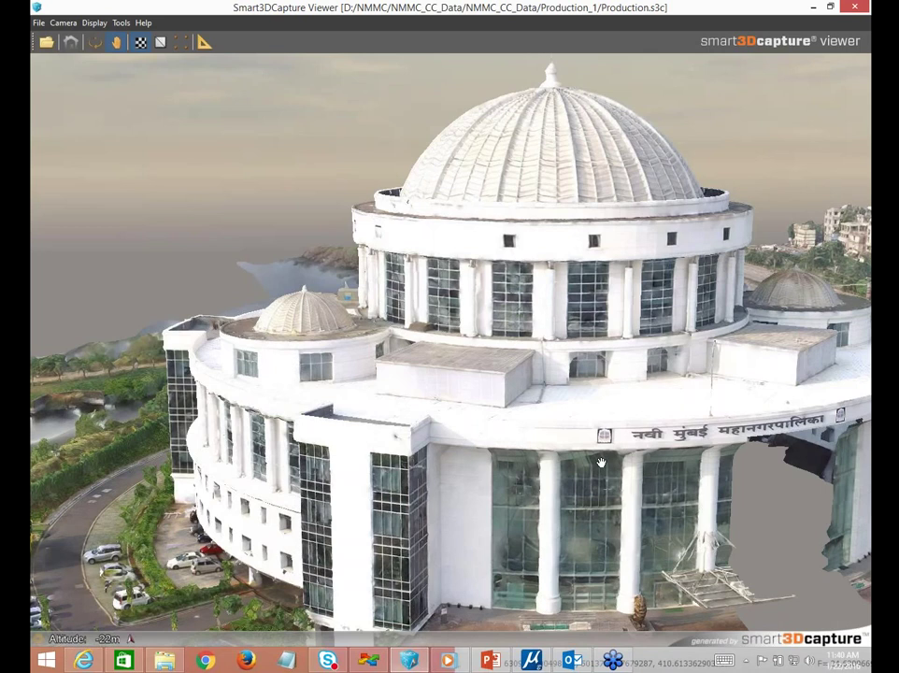
Step: Switch to MicroStation and examine the substation's rooftops, lattice towers and surrounding hillside from several angles in View 1
{"action": "left_click", "coordinate": [531, 661]}
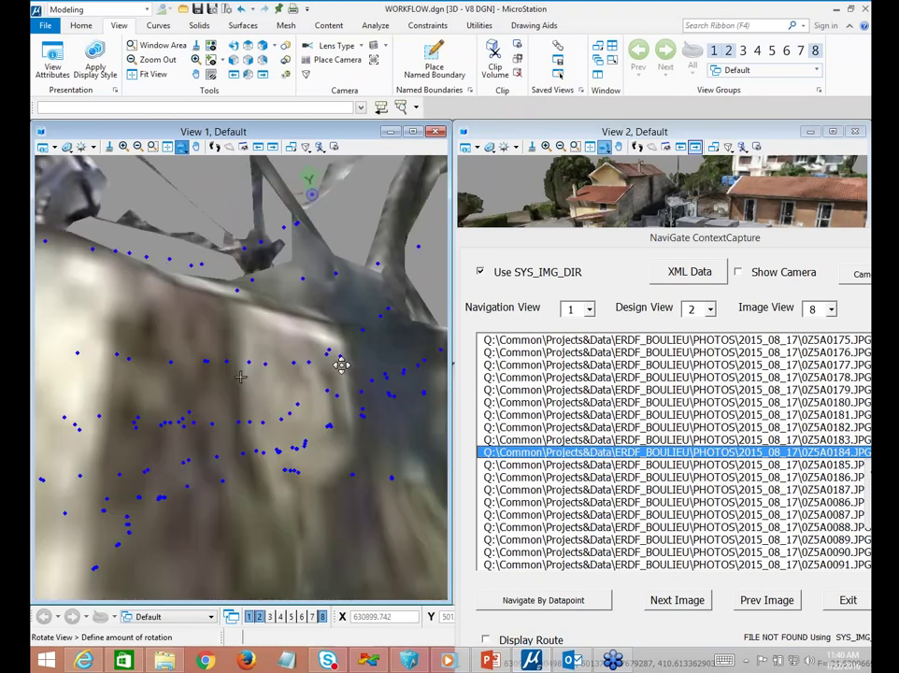
{"action": "left_click", "coordinate": [315, 432]}
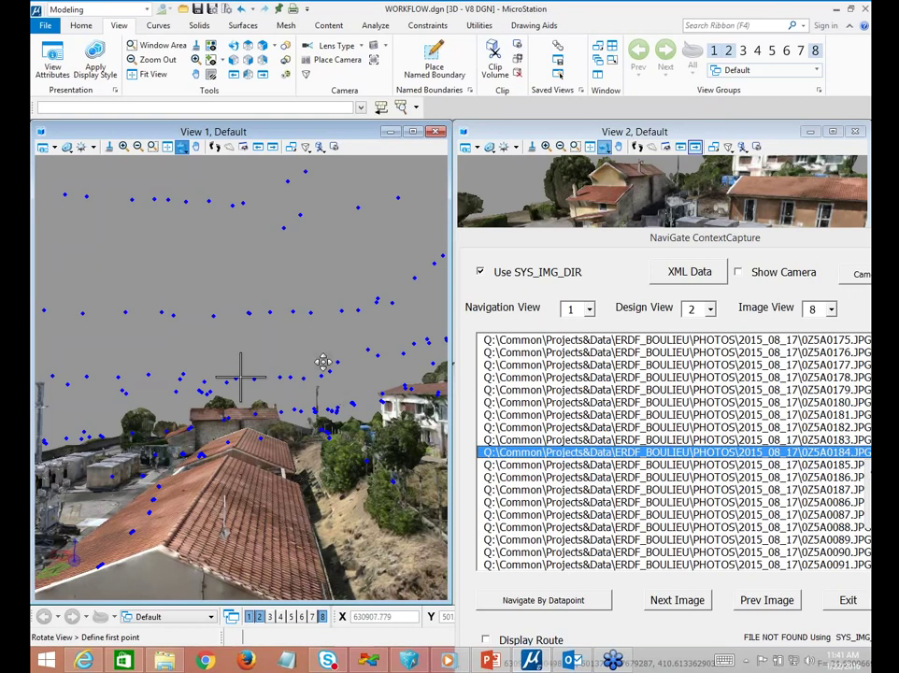
{"action": "left_click_drag", "start_coordinate": [288, 339], "coordinate": [217, 401]}
{"action": "scroll", "coordinate": [217, 402], "scroll_direction": "up", "scroll_amount": 2}
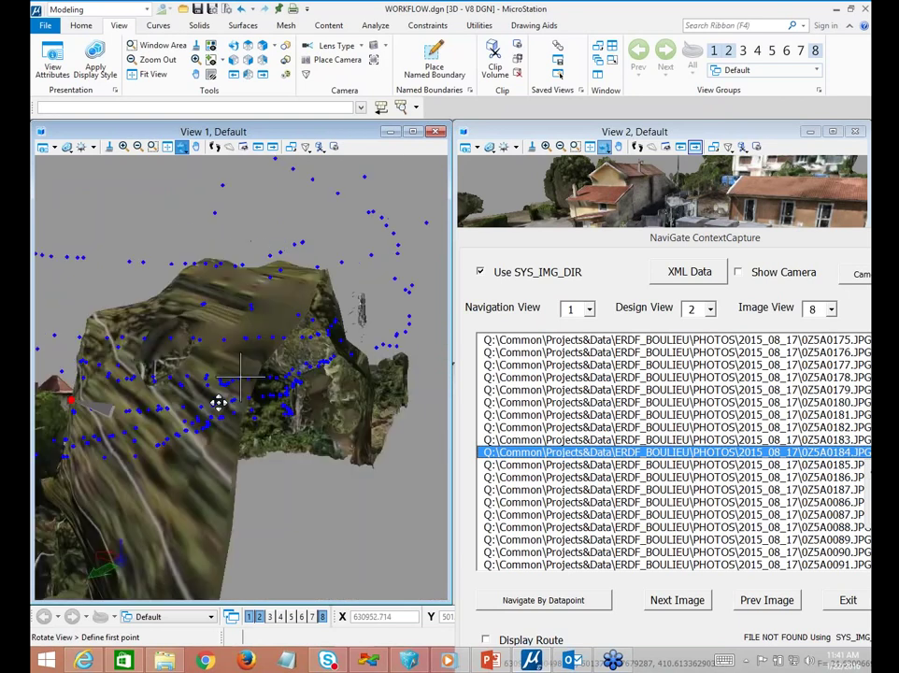
{"action": "left_click", "coordinate": [218, 402]}
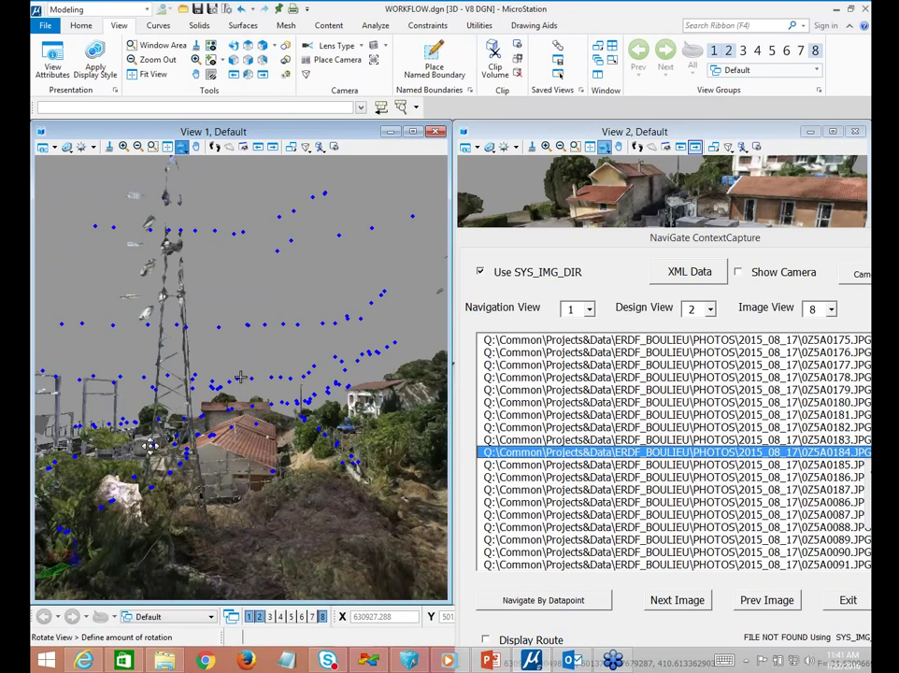
{"action": "left_click", "coordinate": [208, 469]}
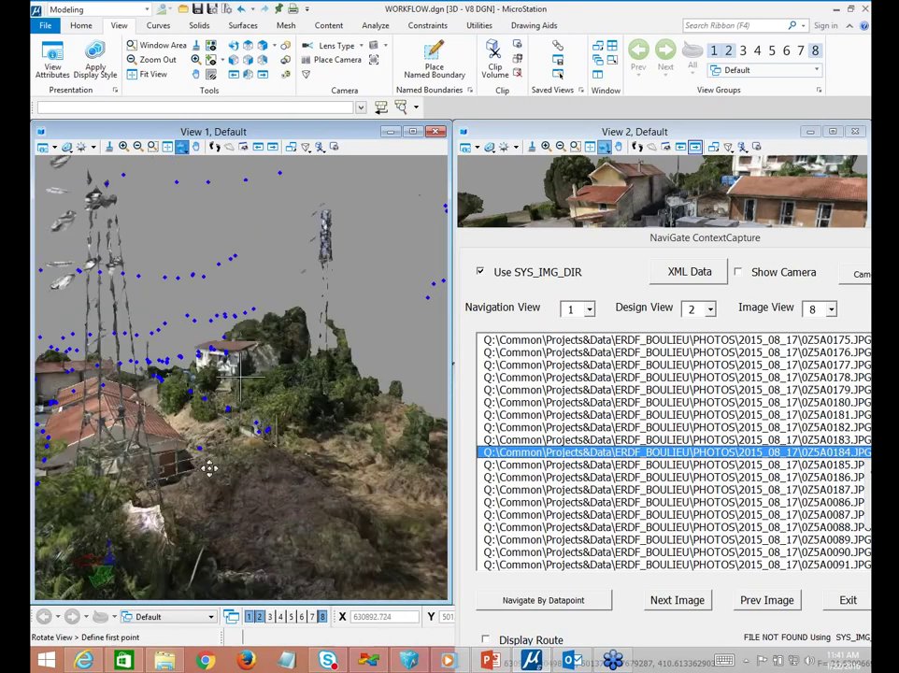